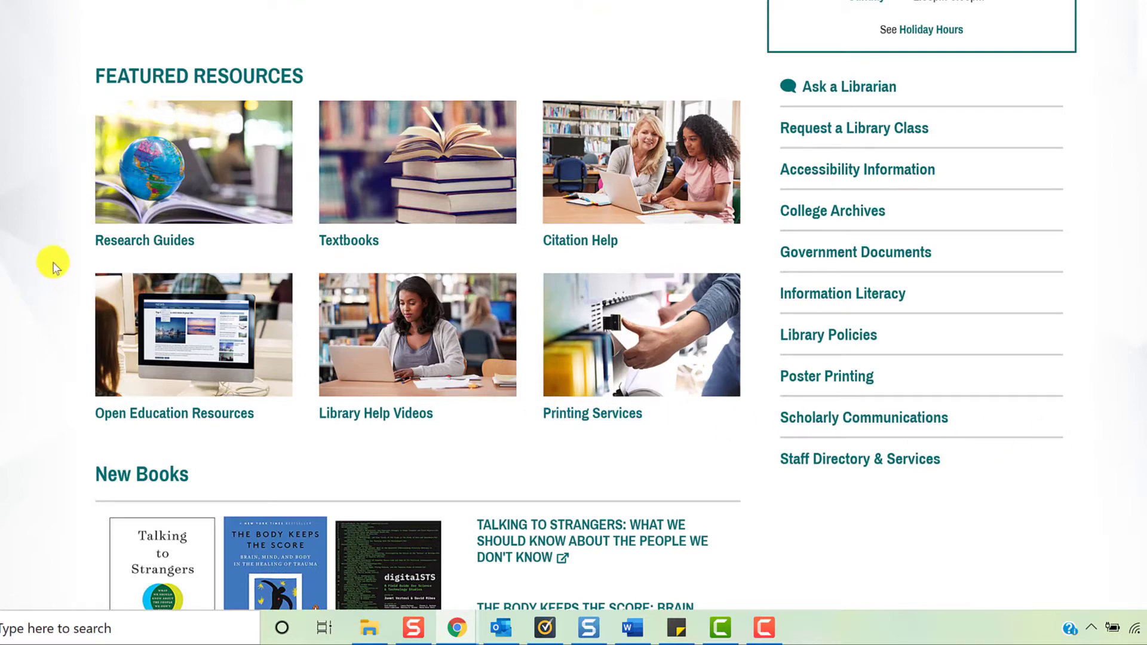
Step: Open the Medical Laboratory Science guide from the library's research guides by subject
left_click(135, 244)
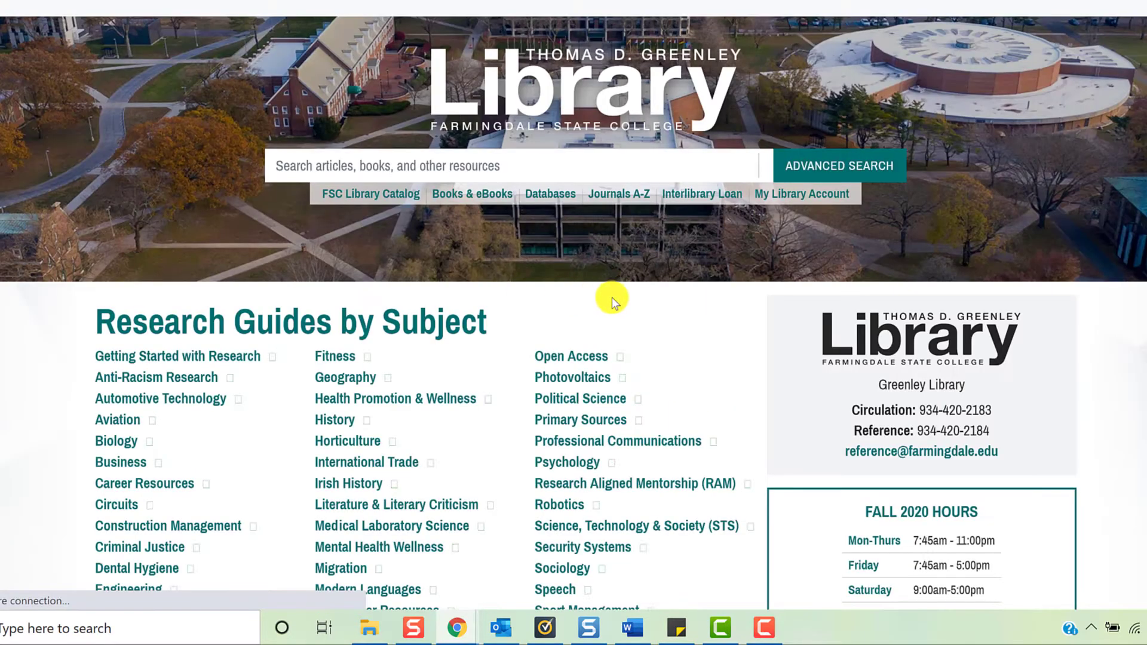
scroll(636, 299, "down", 3)
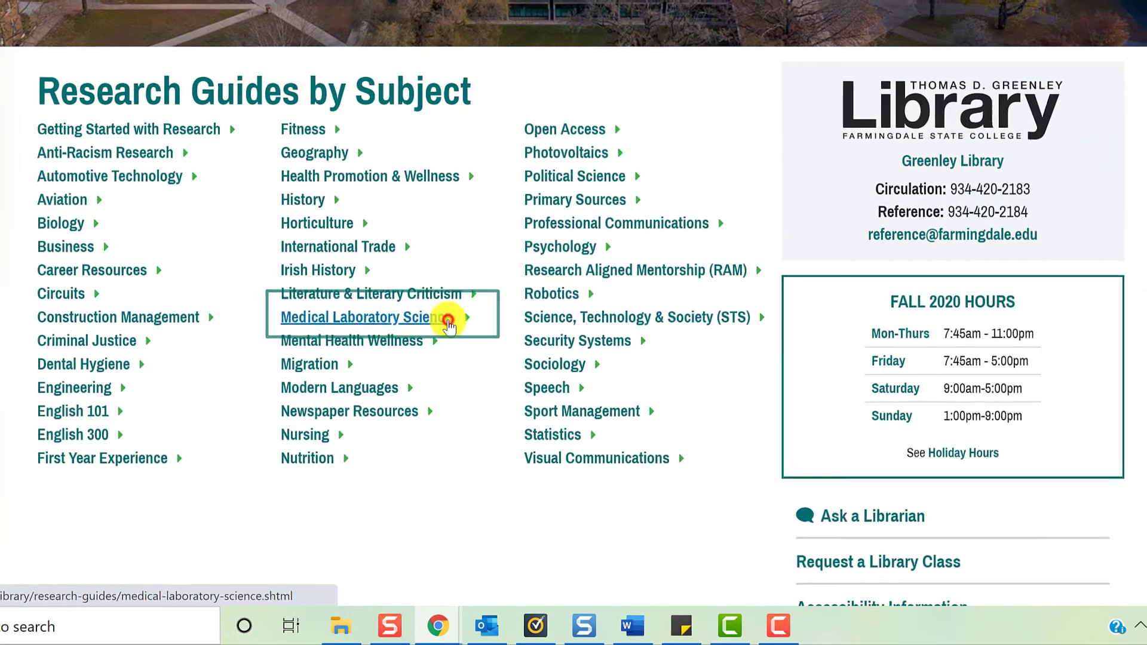
left_click(449, 322)
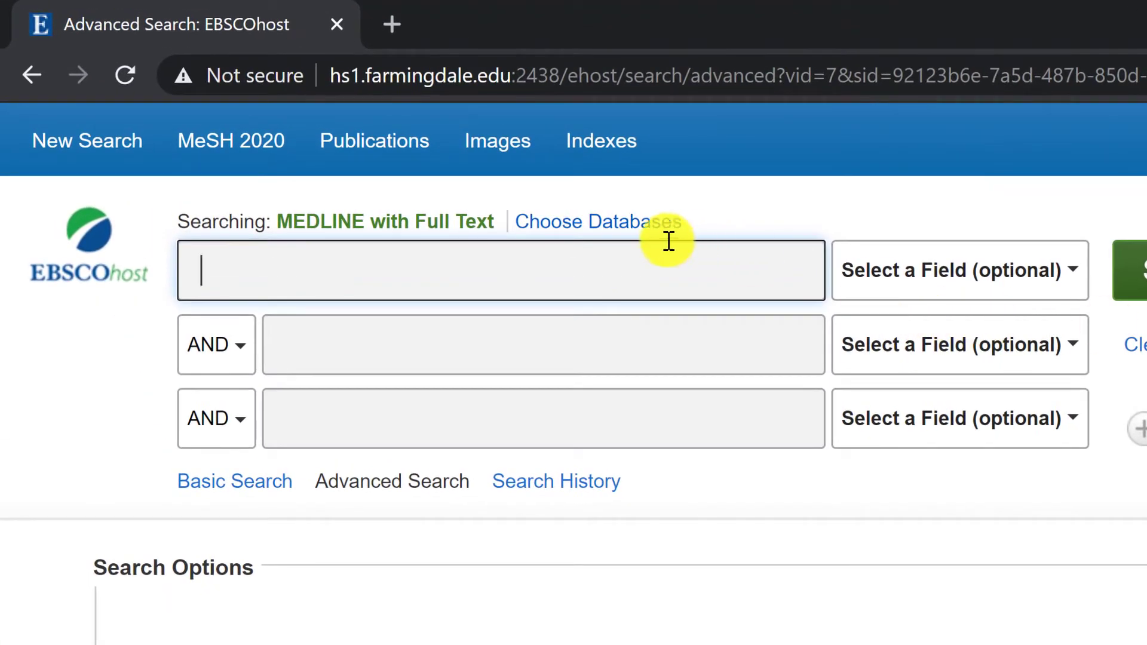
Step: Add CINAHL Plus with Full Text and Health Source: Nursing/Academic Edition to the databases being searched
left_click(633, 226)
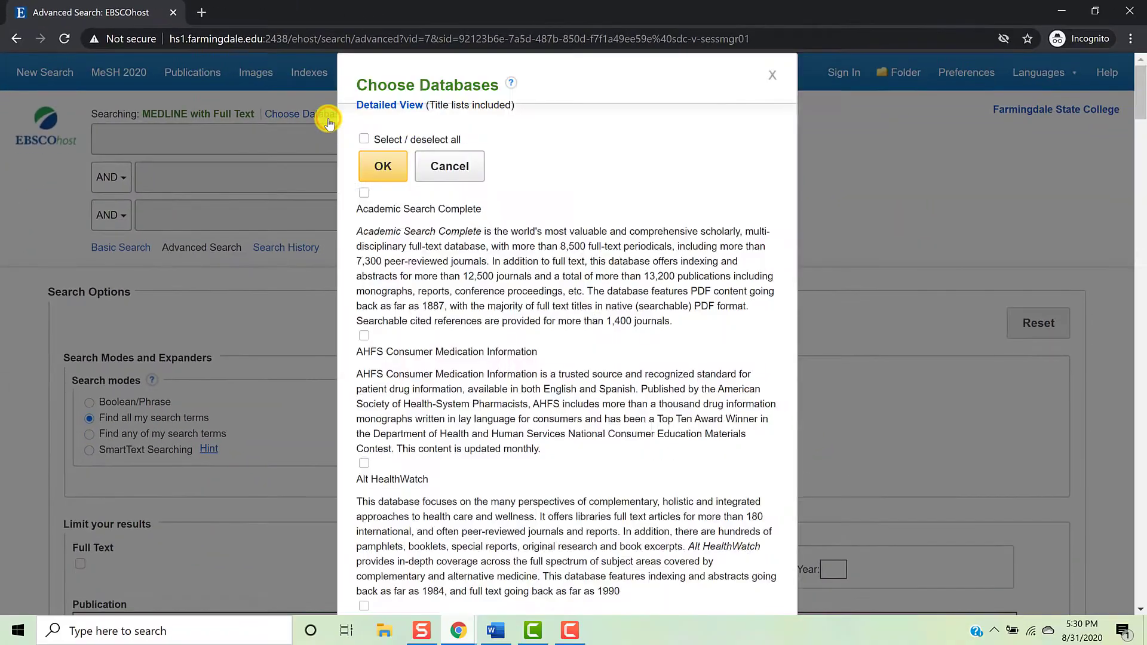
scroll(437, 298, "down", 3)
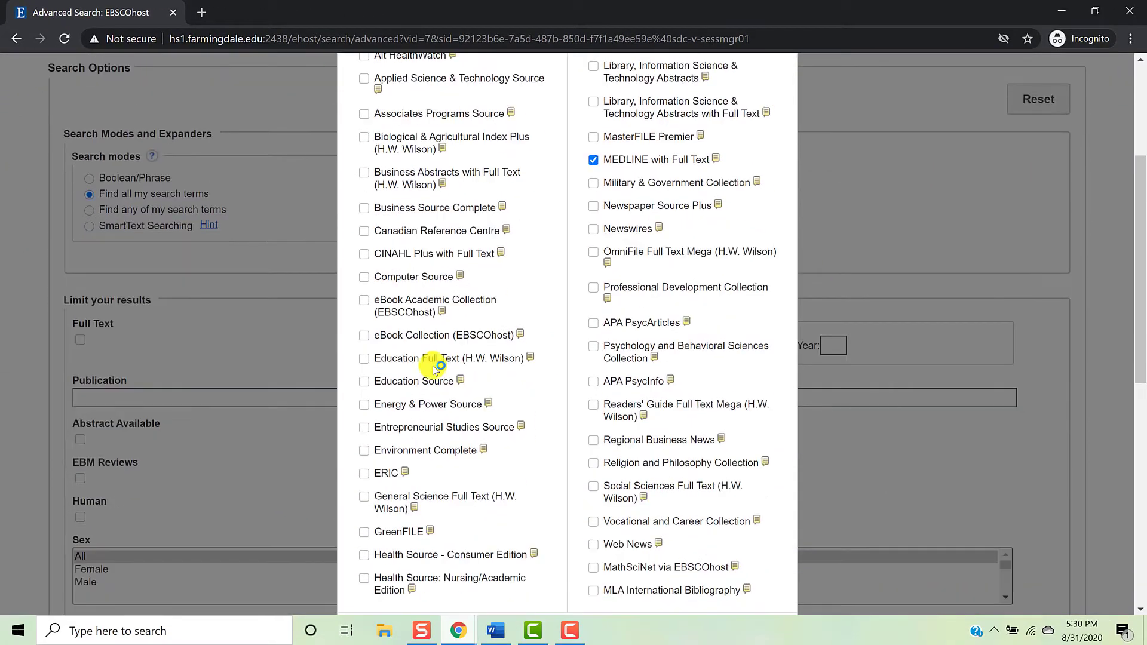
left_click(363, 254)
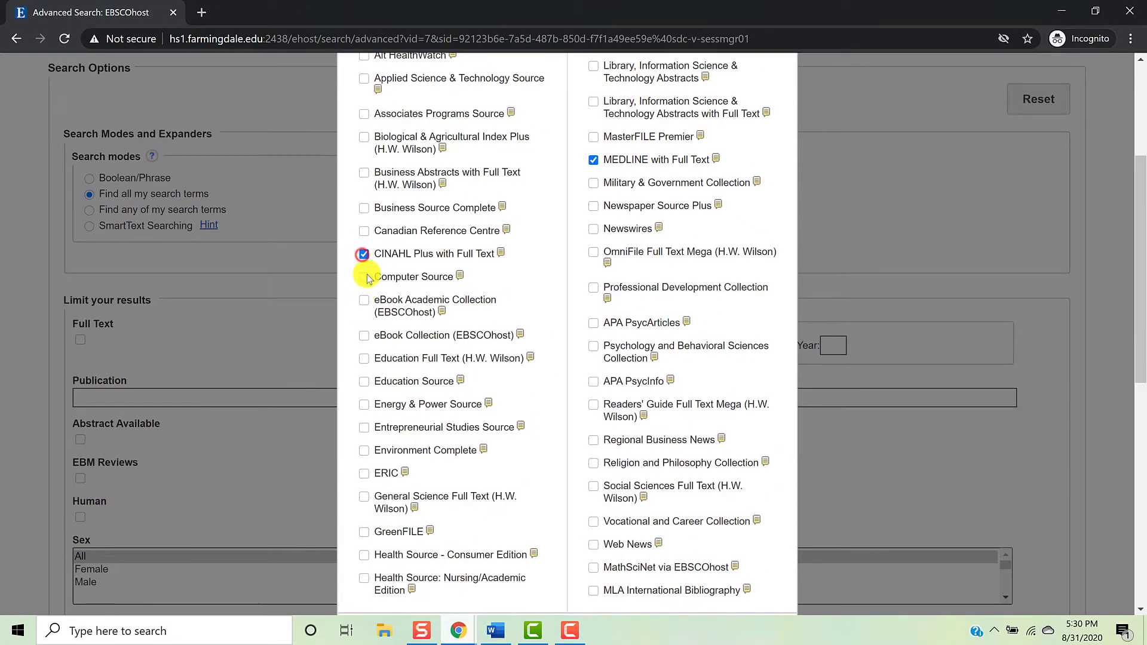
scroll(369, 279, "down", 3)
left_click(364, 355)
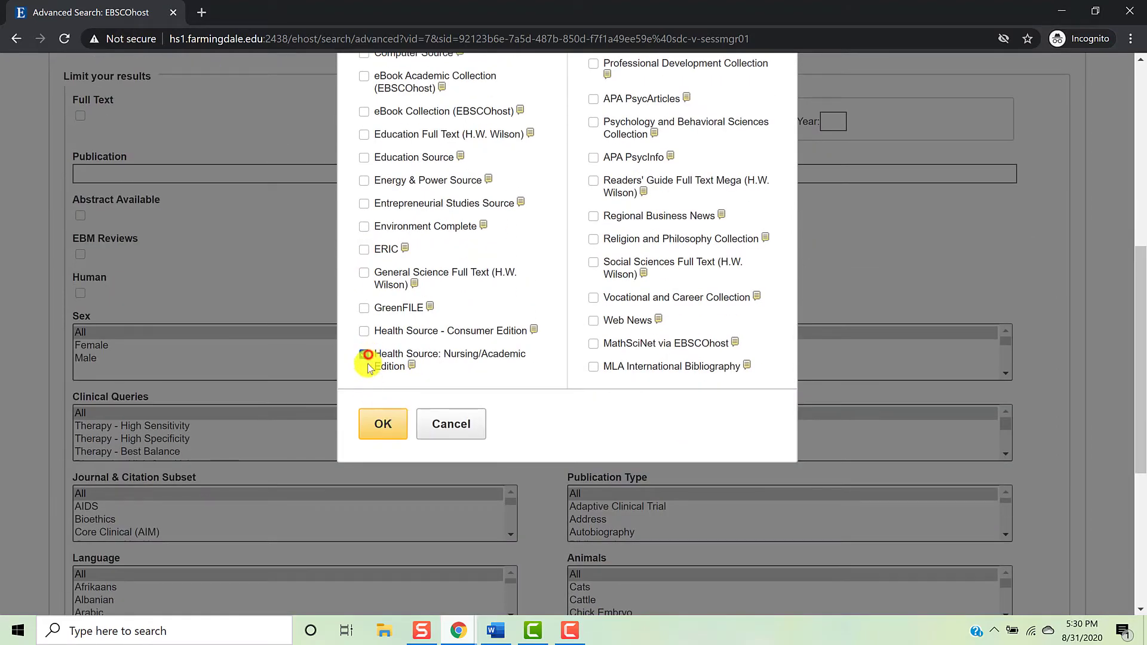
left_click(388, 417)
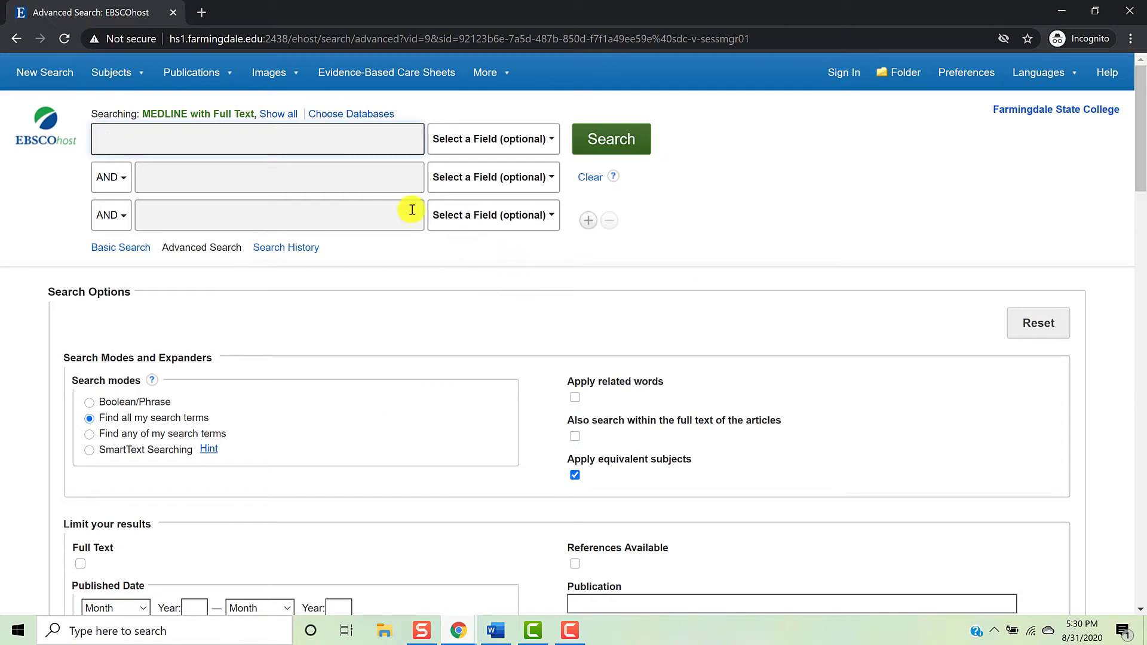
Step: Run an advanced search for "phlebotomy" AND "Contamination", with each term on its own search line
left_click(383, 149)
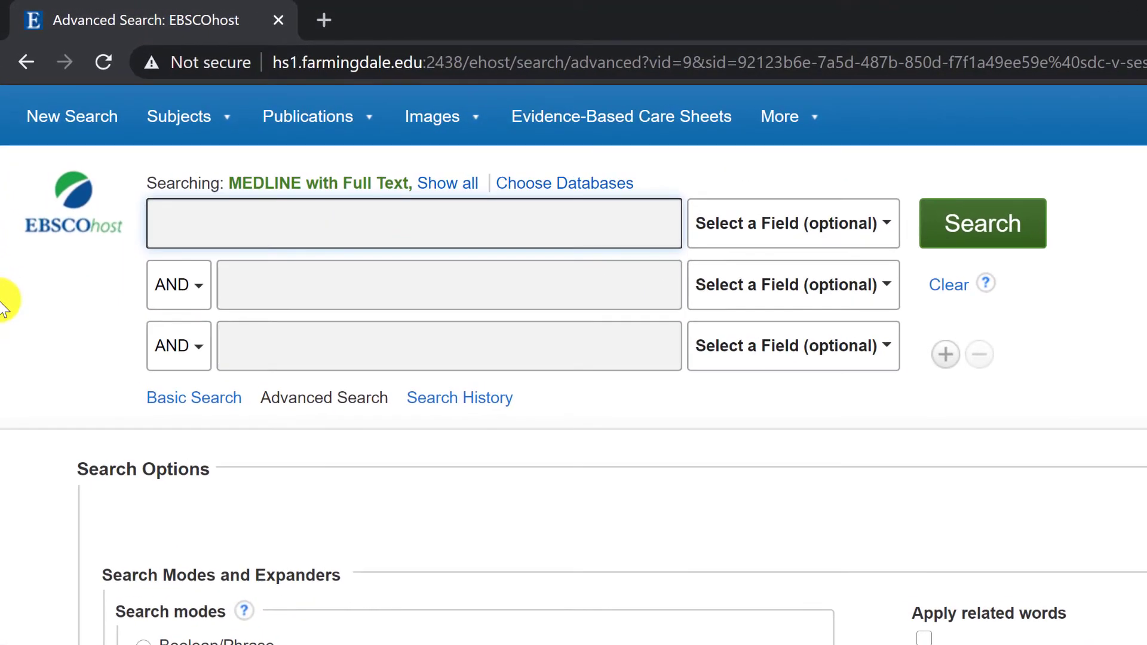
left_click(183, 236)
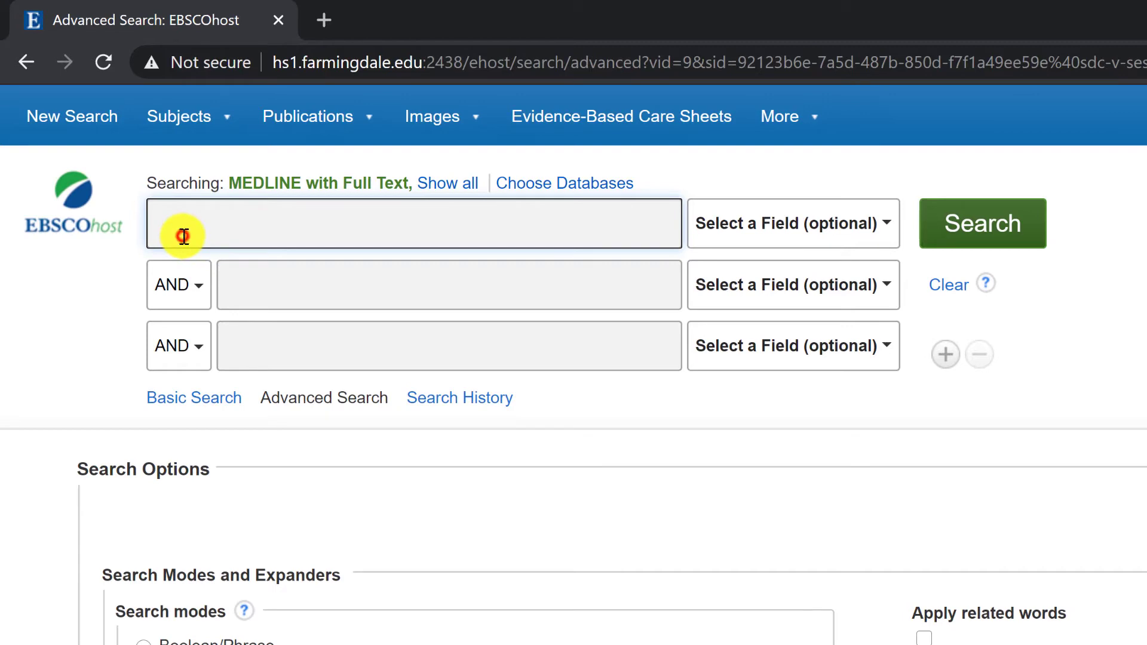
type("phlebotomy")
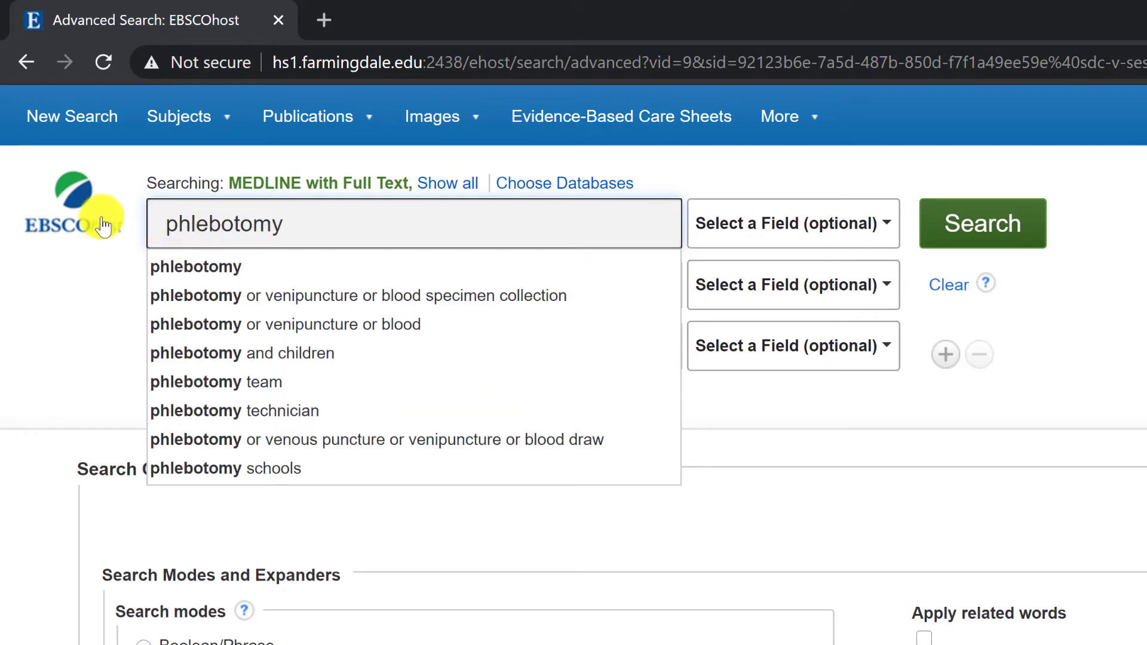
left_click(40, 302)
left_click(283, 277)
type("Co")
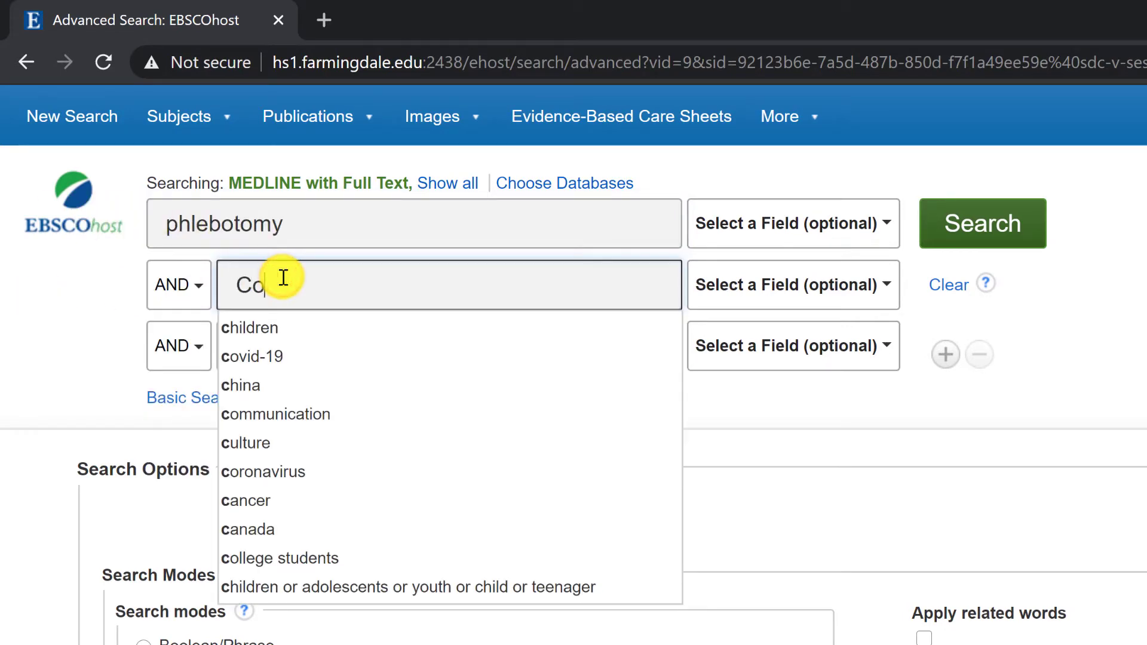
type("ntamination")
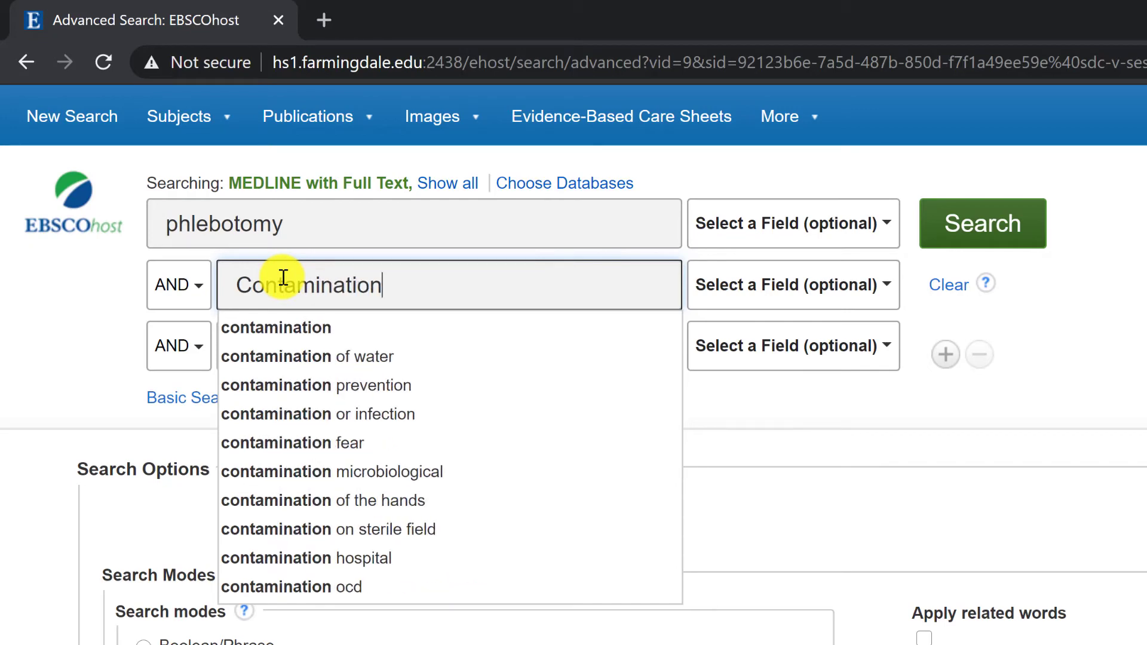
key("Escape")
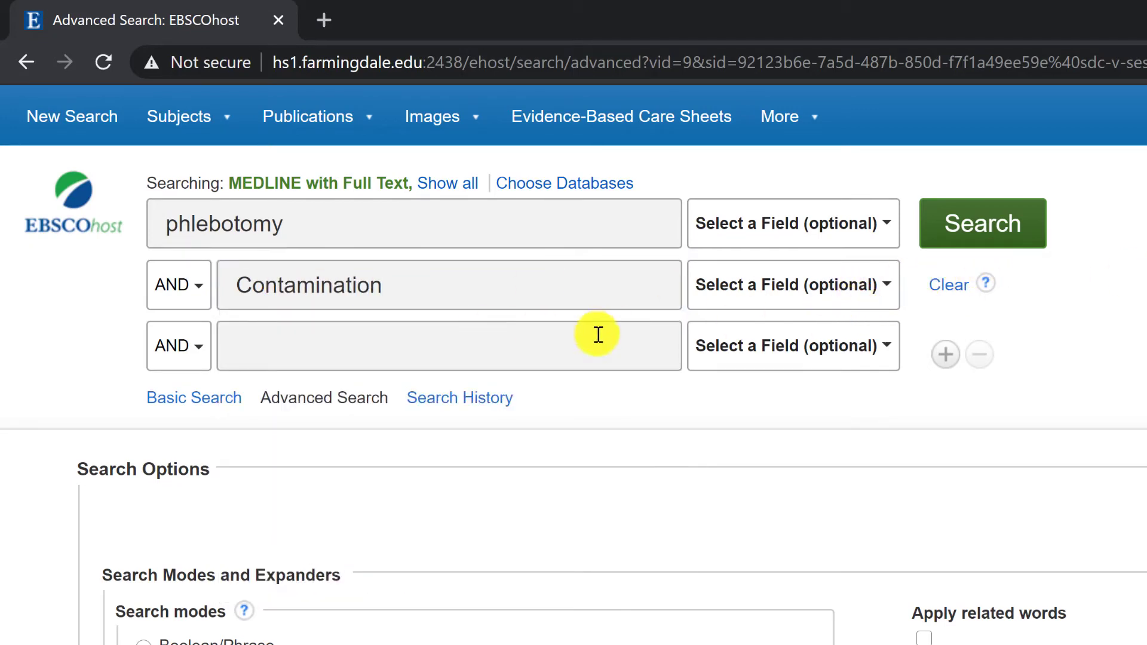
left_click(1015, 239)
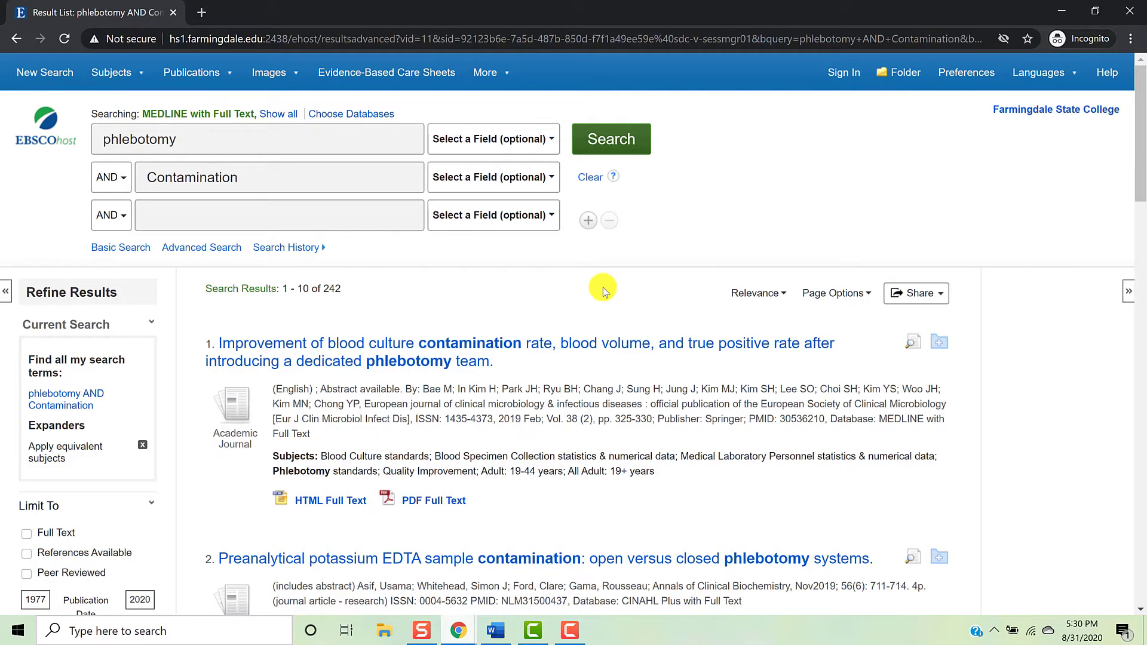
Step: Limit the search results to peer-reviewed items and the Academic Journals source type
scroll(602, 289, "down", 5)
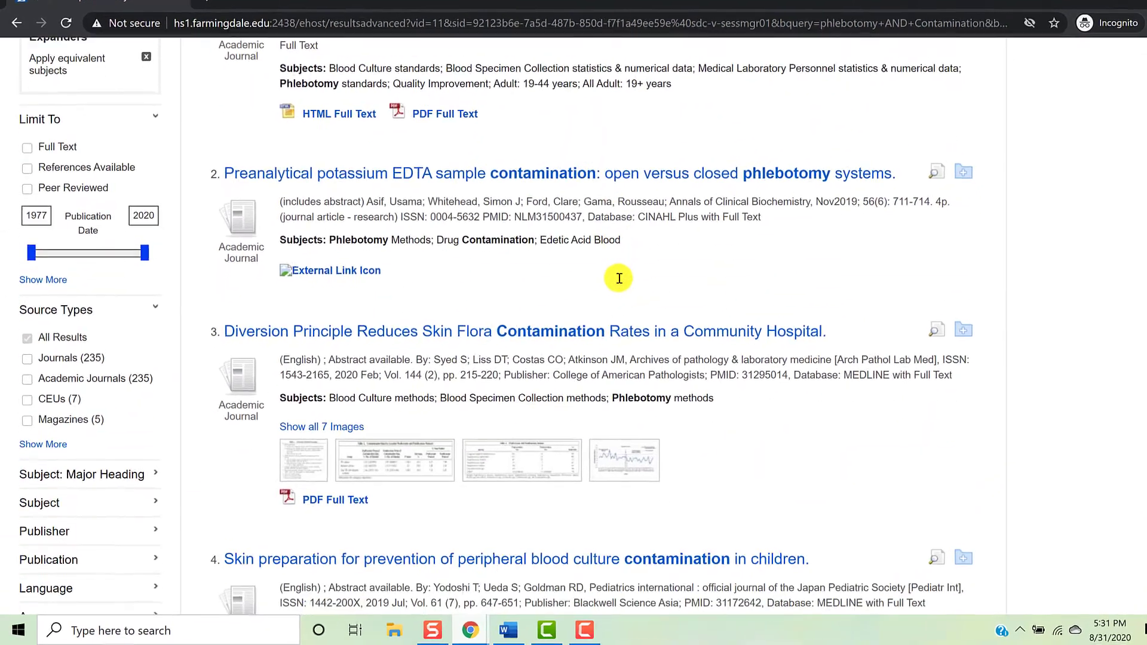
scroll(603, 289, "down", 1)
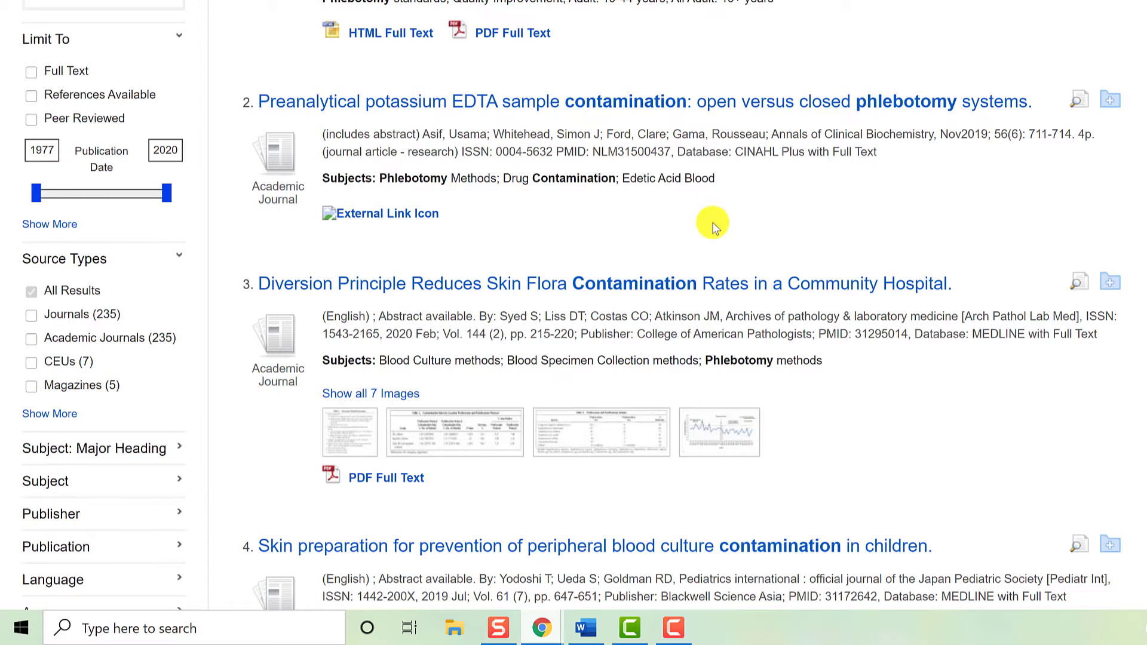
left_click(32, 120)
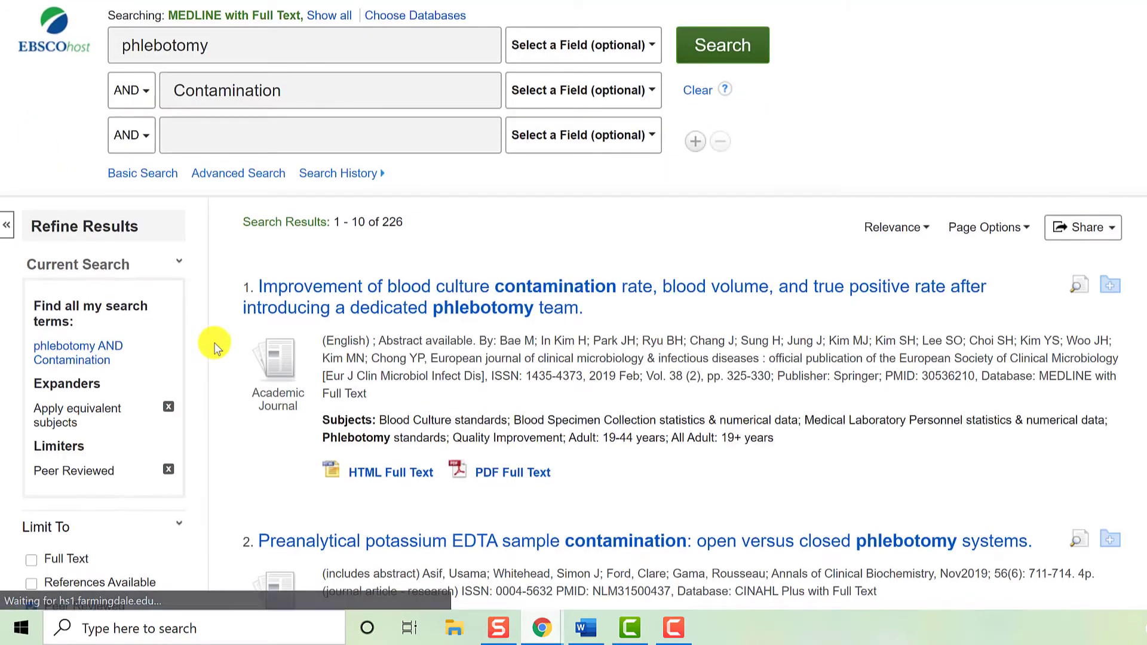
scroll(215, 345, "down", 8)
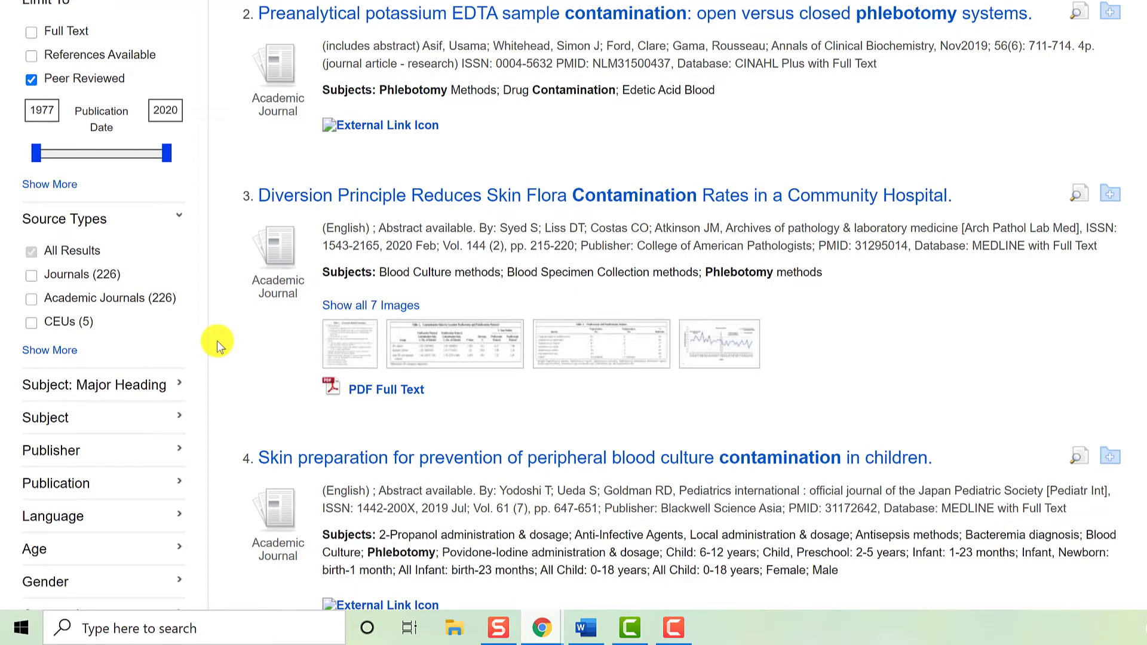
left_click(33, 303)
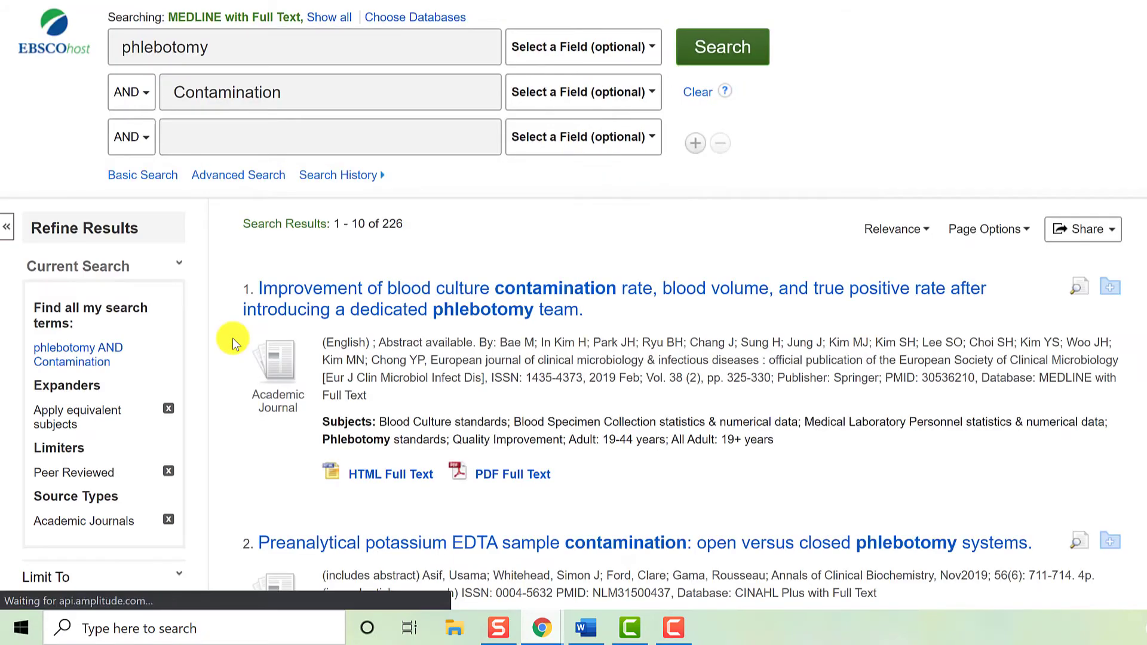
Step: Set the start year of the publication date range to 2015 and apply it to the results
scroll(232, 338, "down", 5)
scroll(231, 338, "down", 2)
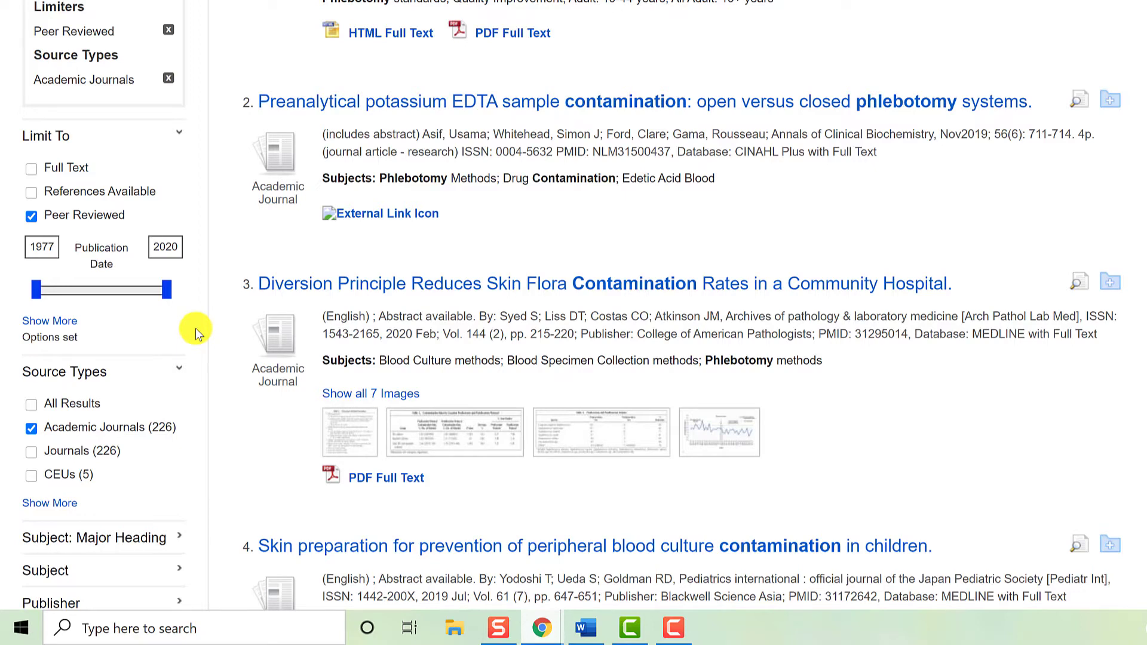
left_click(53, 249)
left_click_drag(53, 249, 34, 248)
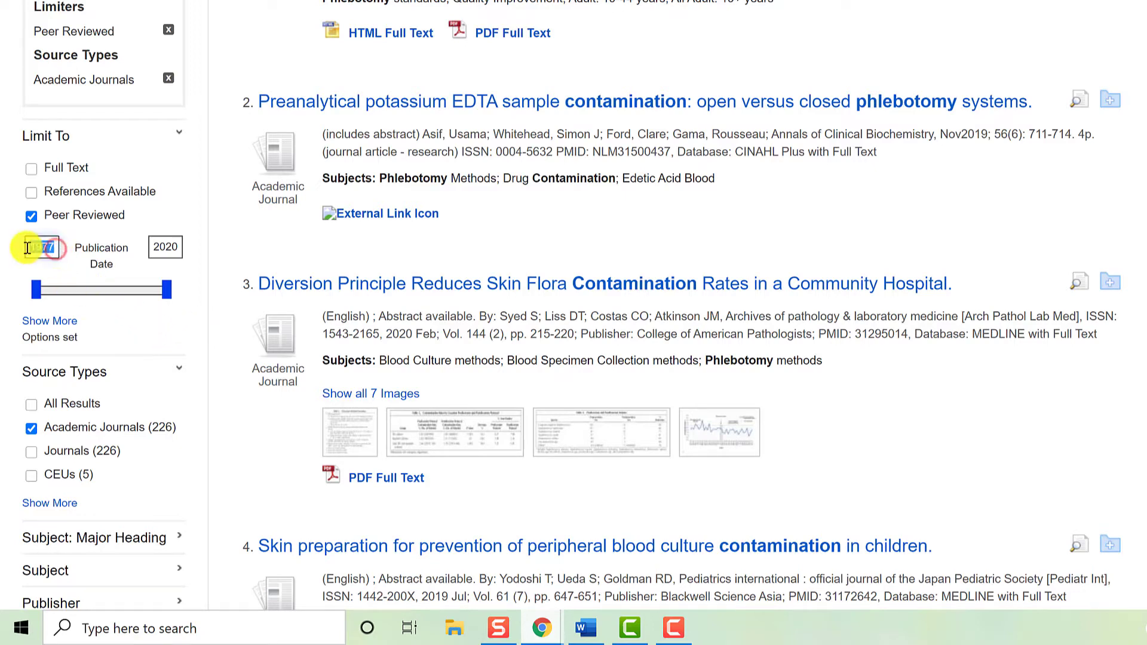
key("BackSpace")
type("2015")
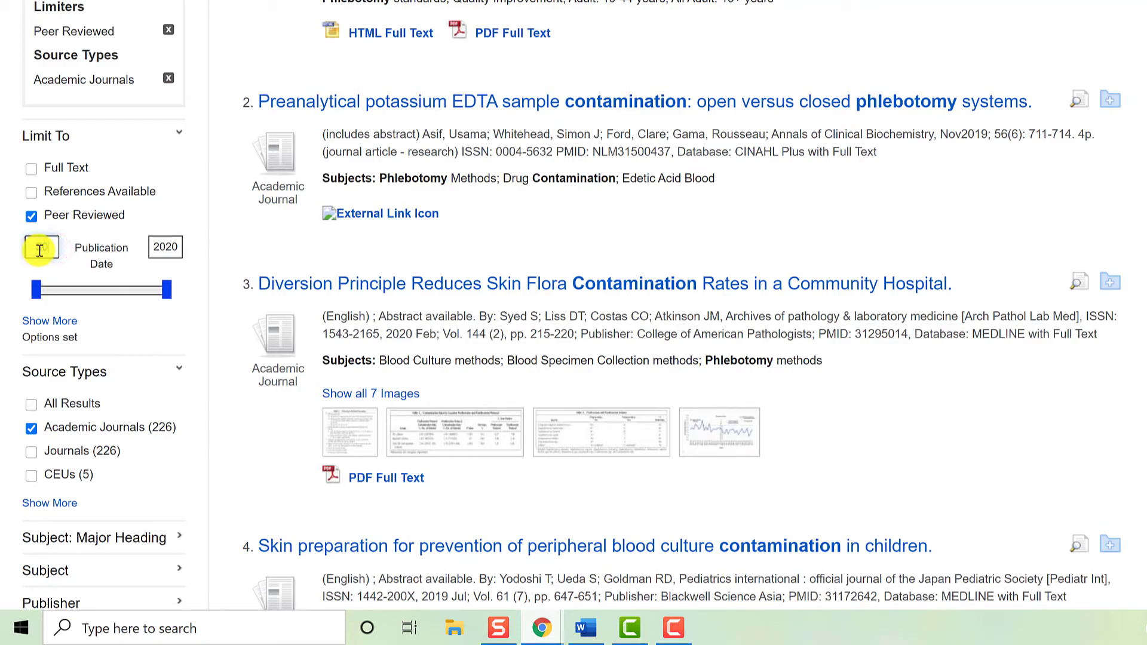
key("Return")
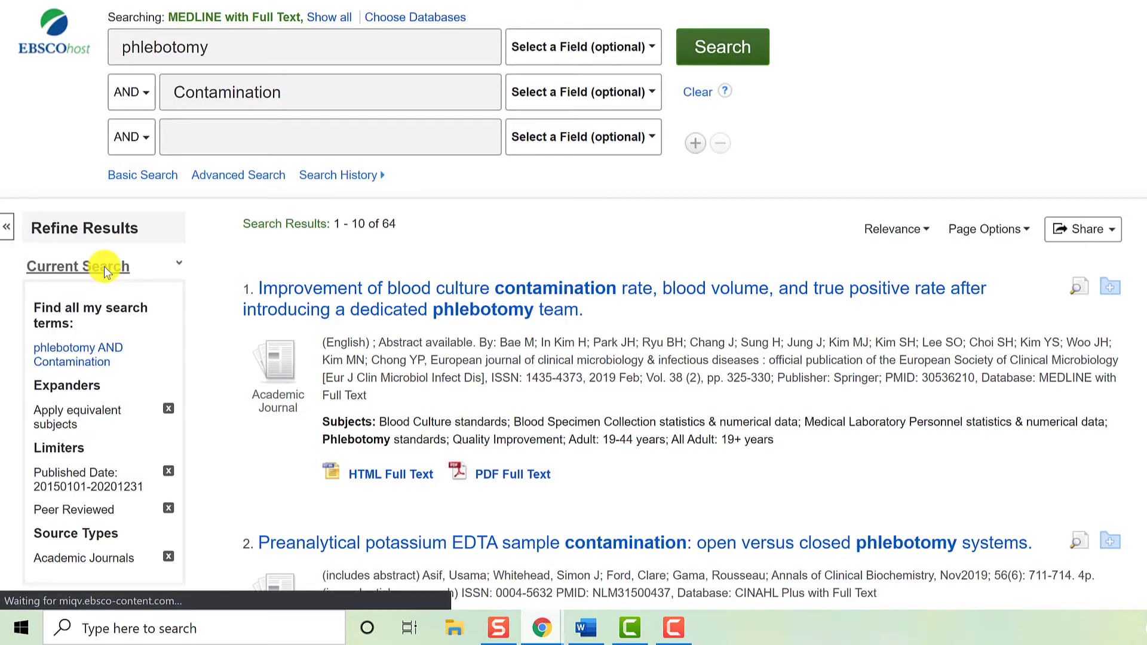
Step: Open the full list of major subject headings for the results and sort it by name
scroll(104, 267, "down", 9)
scroll(104, 267, "down", 3)
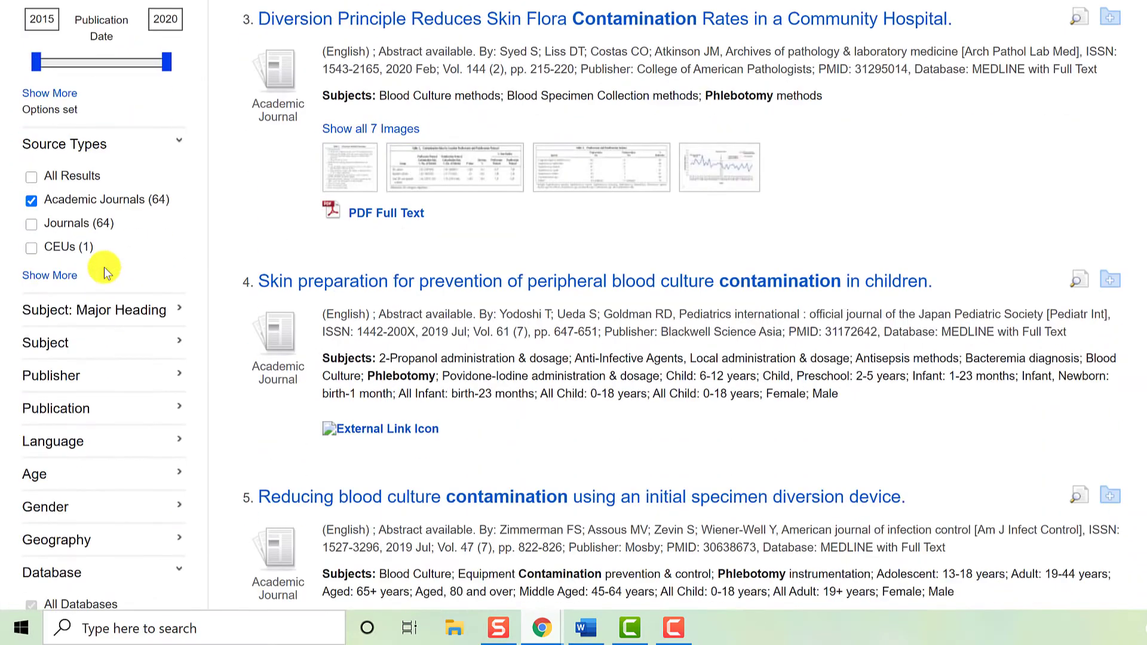
left_click(171, 339)
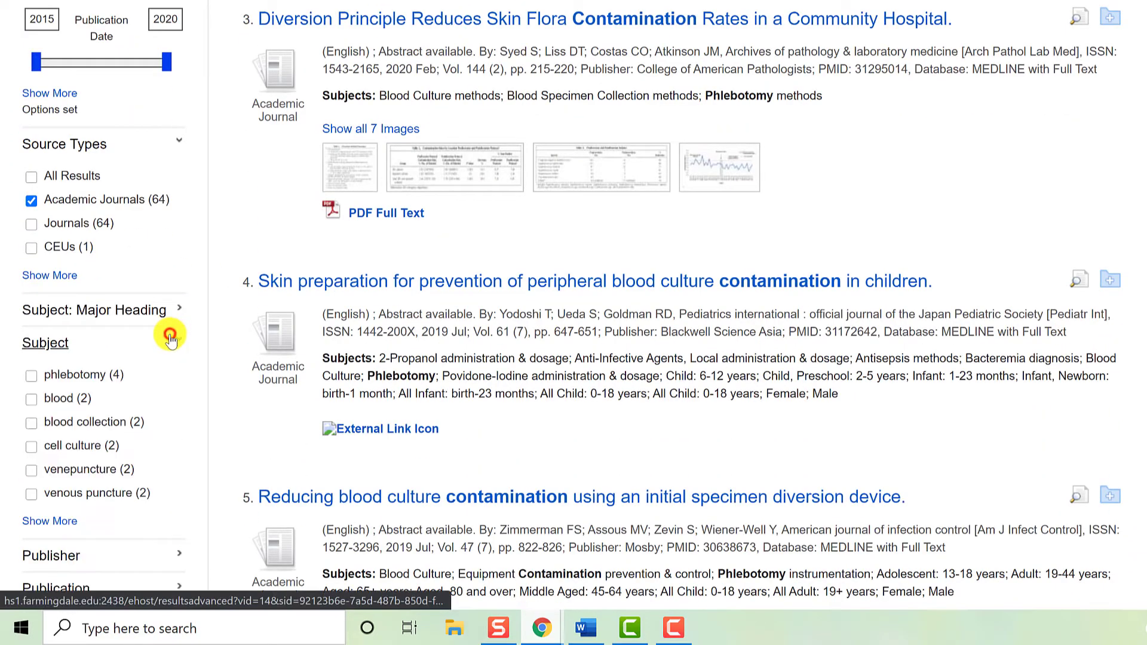
left_click(181, 323)
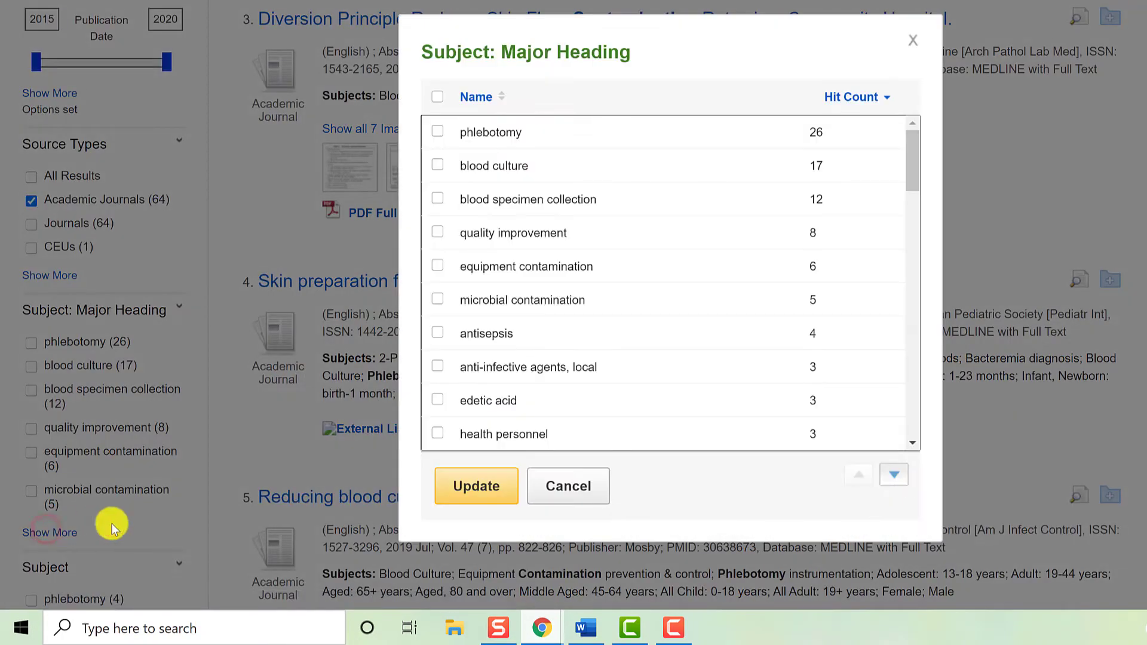
left_click(472, 99)
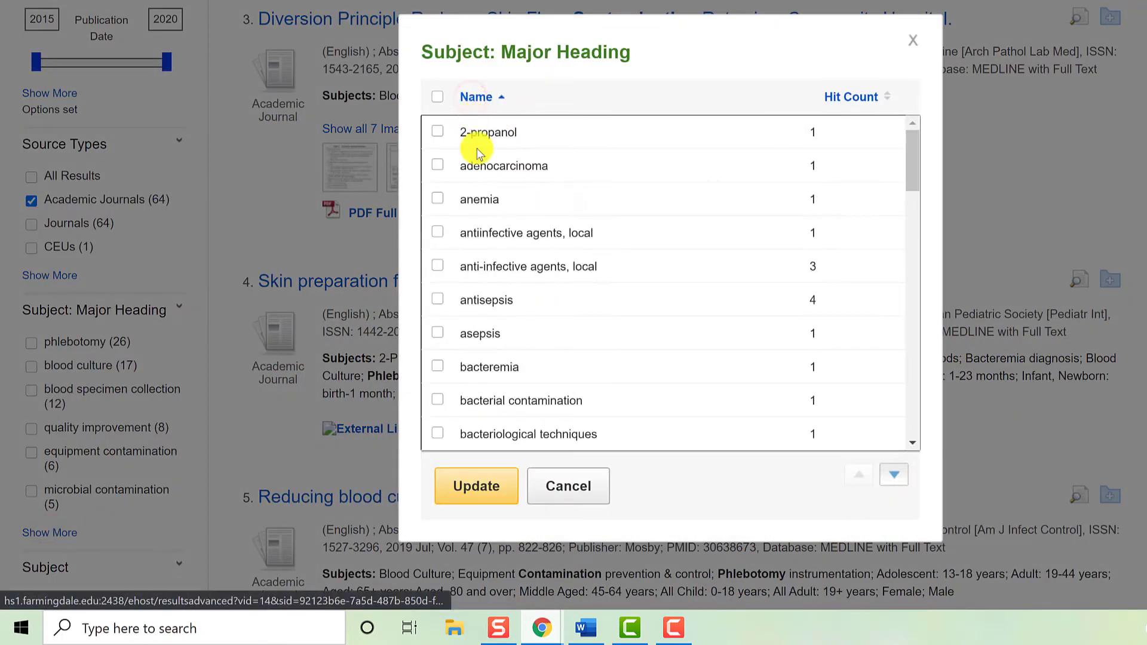
Step: Limit the results to the phlebotomy major heading and open the article "Diversion Principle Reduces Skin Flora Contamination Rates in a Community Hospital"
scroll(478, 299, "down", 3)
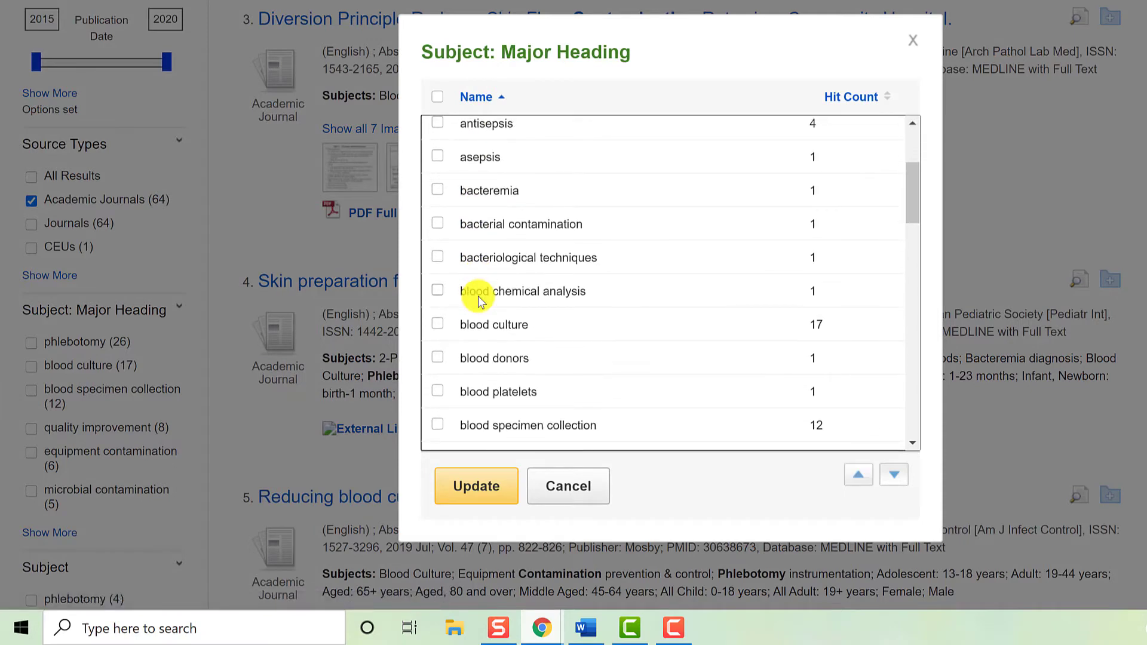
scroll(478, 300, "down", 2)
scroll(477, 301, "down", 3)
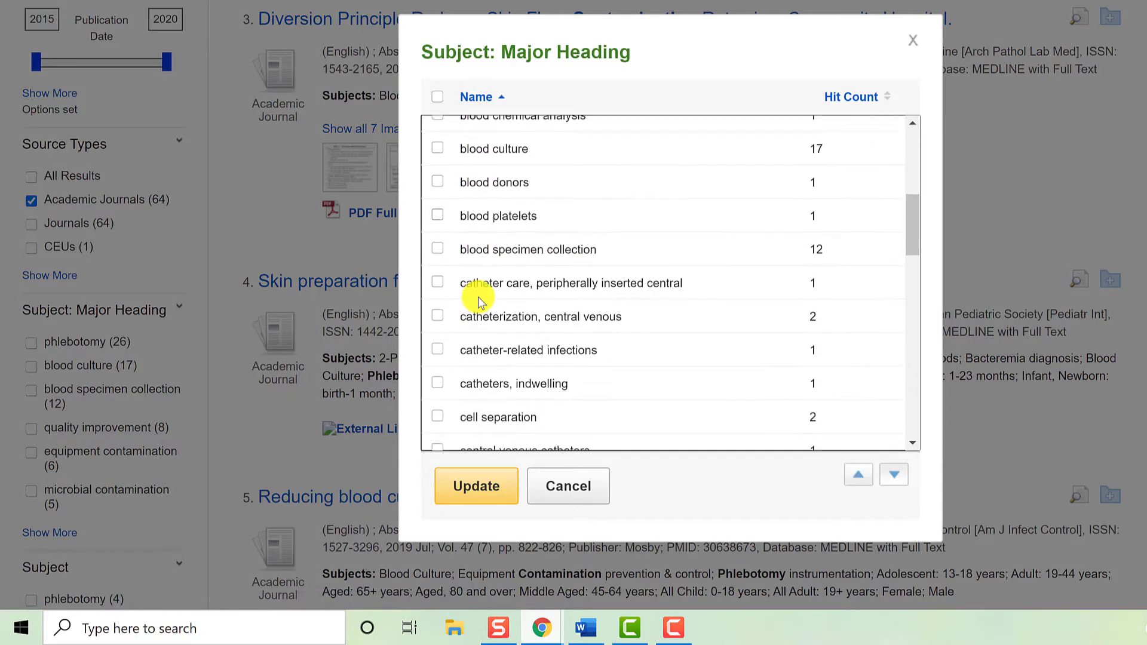
scroll(478, 301, "down", 6)
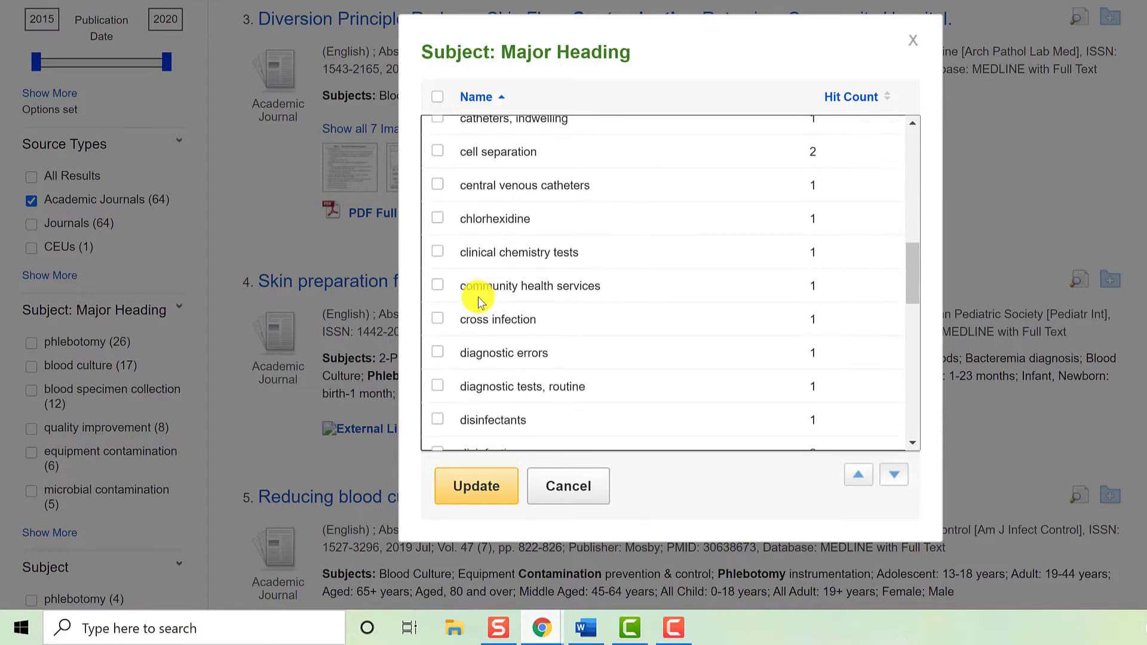
scroll(478, 301, "down", 6)
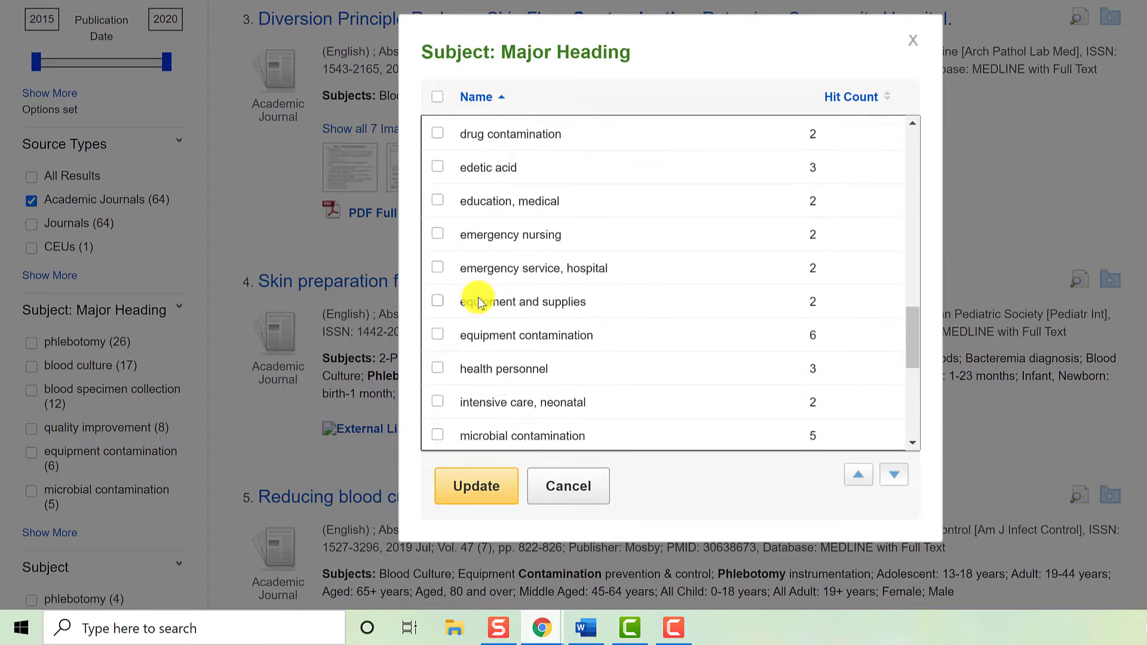
scroll(478, 301, "down", 2)
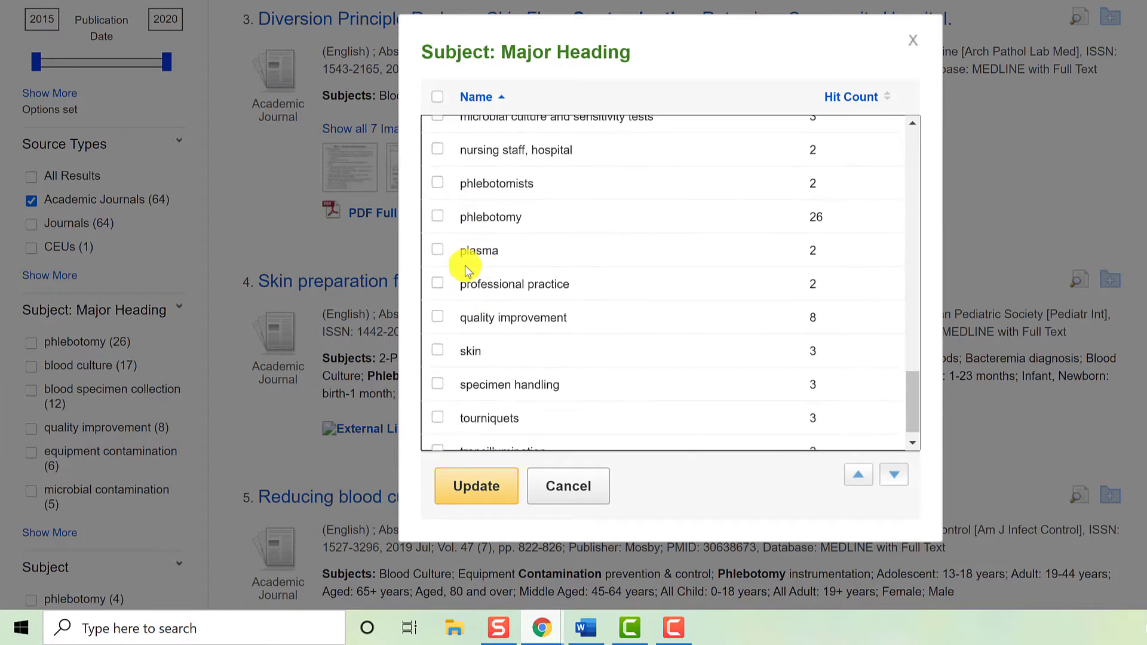
left_click(437, 216)
left_click(489, 489)
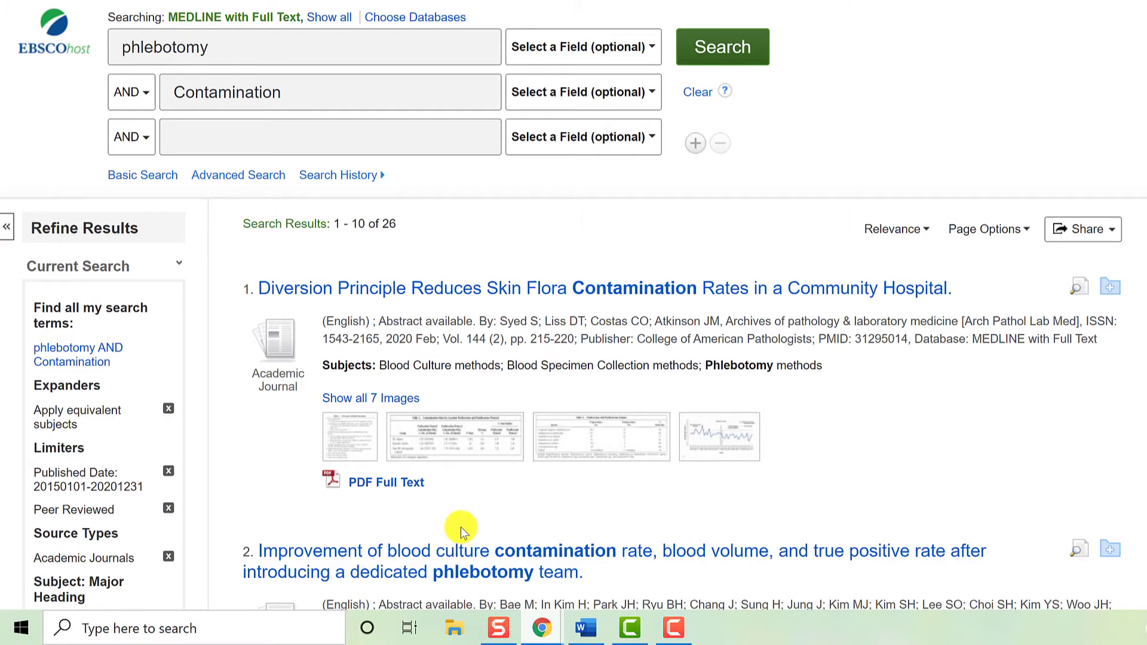
left_click(691, 305)
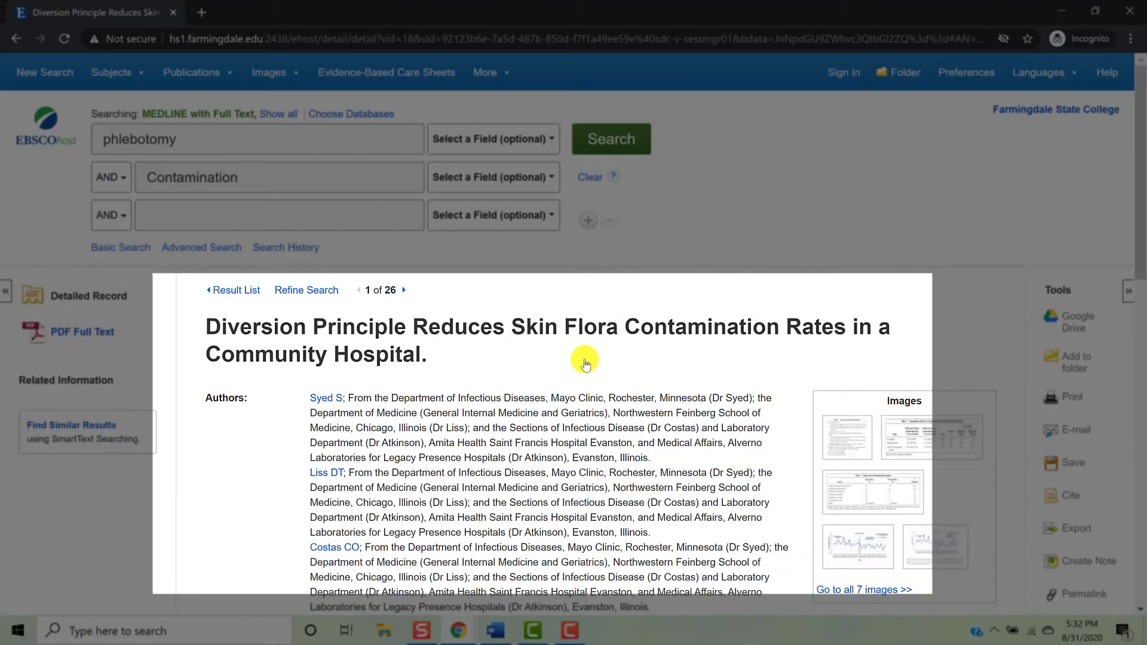
Step: Examine the article's record, including its authors, source journal, MeSH terms and abstract
scroll(585, 361, "down", 7)
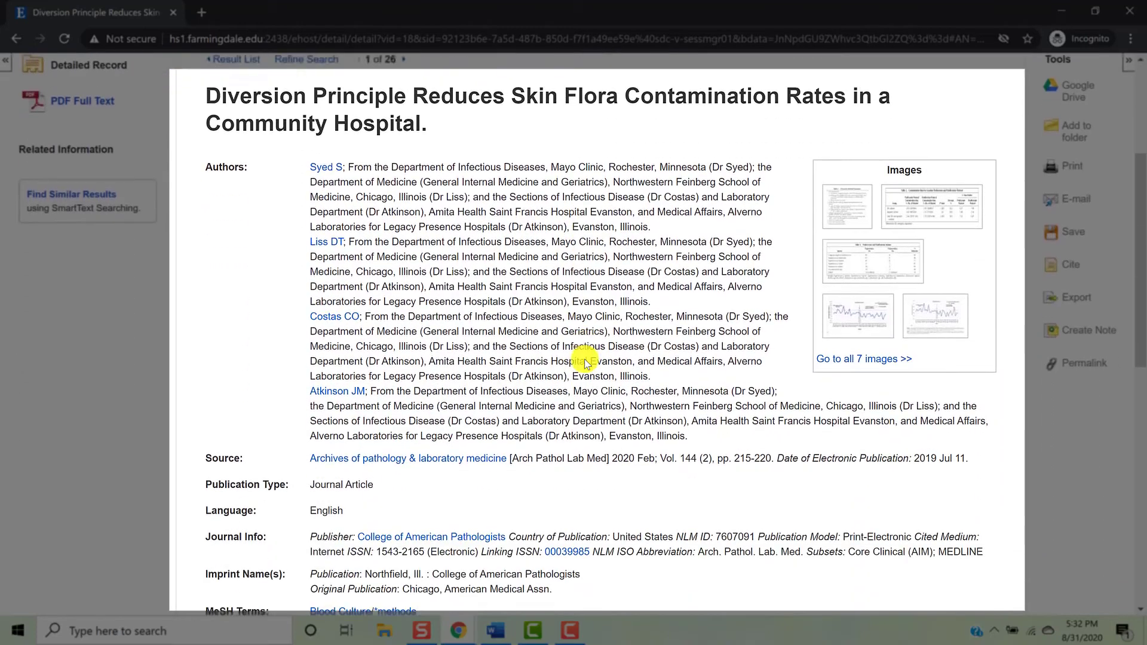
scroll(585, 361, "down", 2)
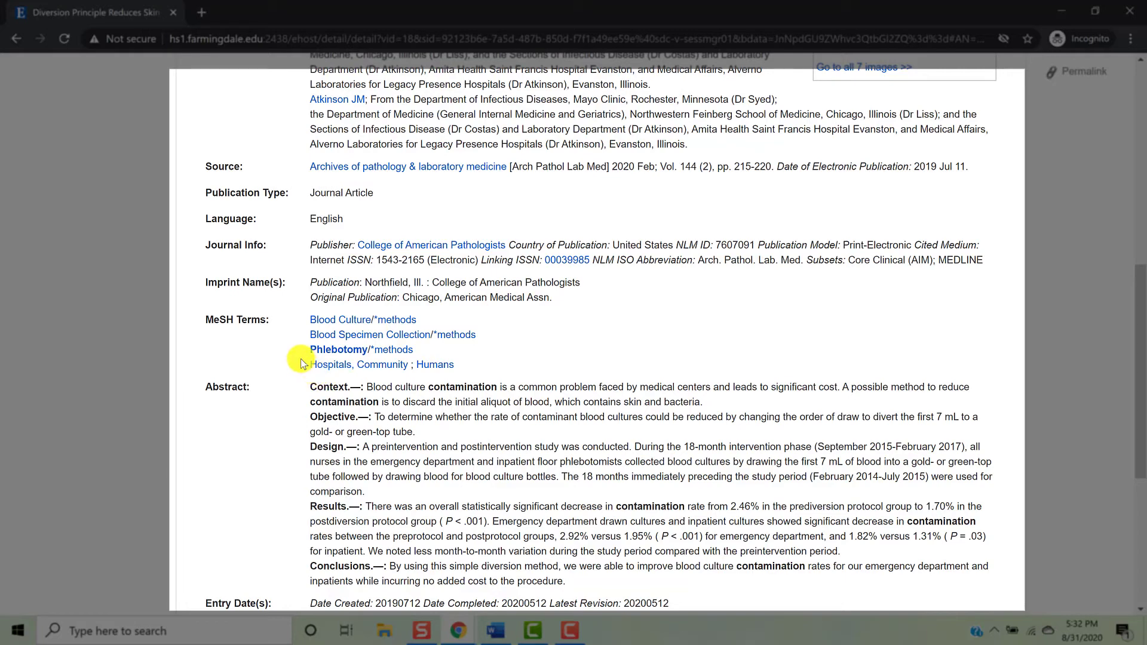
left_click(328, 356)
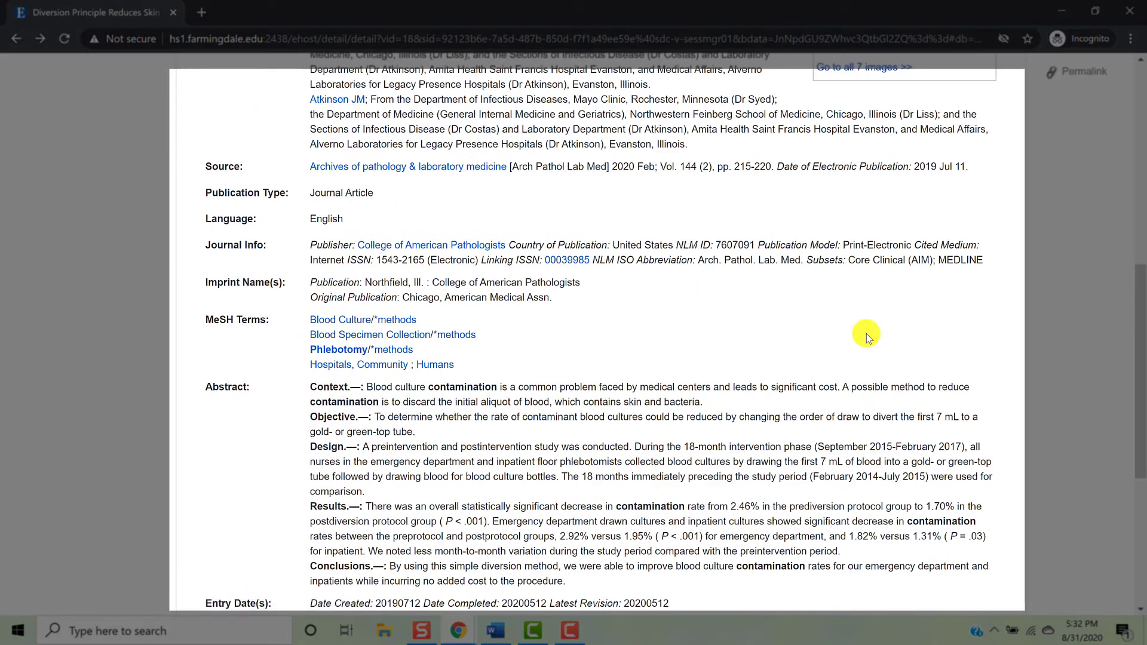
scroll(1055, 369, "down", 2)
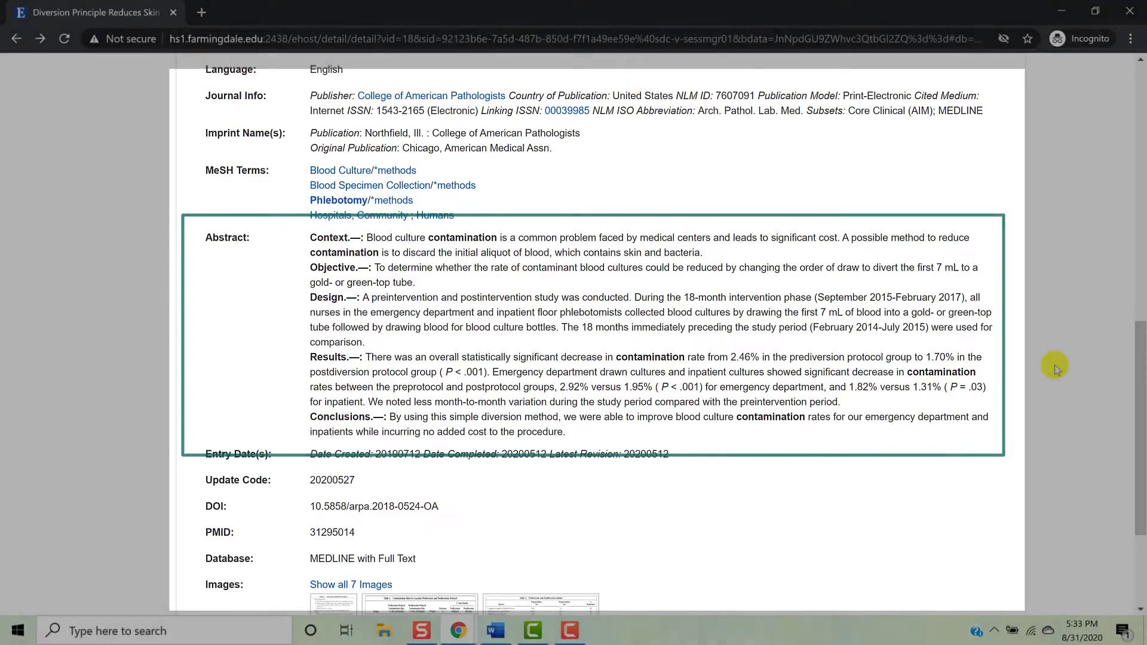
scroll(1054, 365, "up", 10)
scroll(1054, 366, "down", 3)
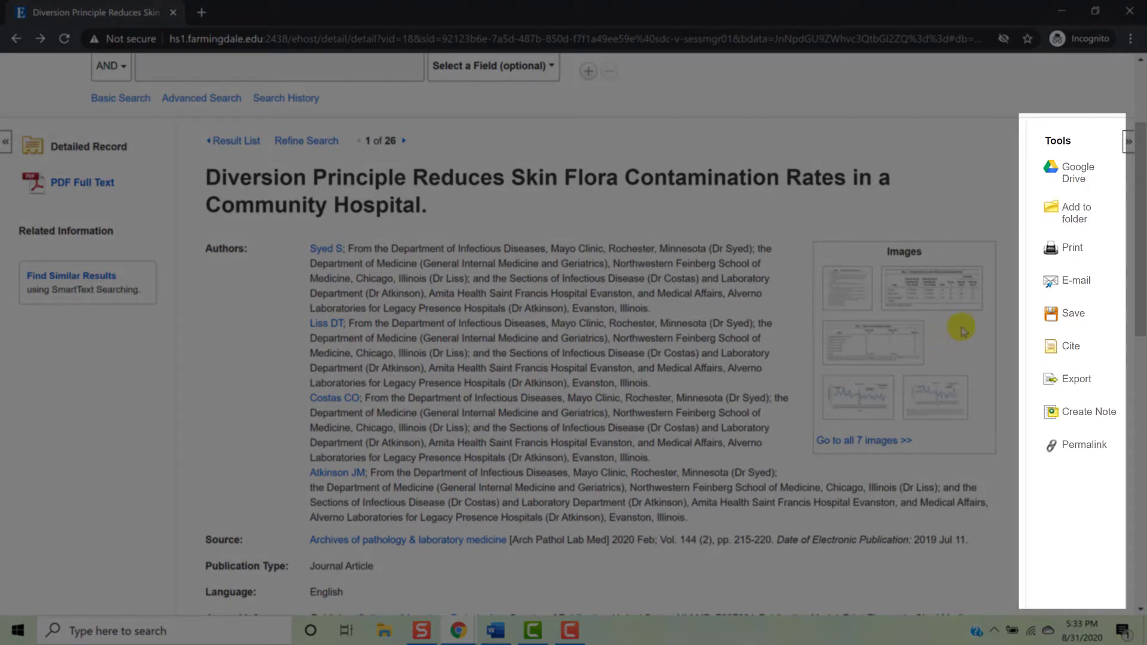
Step: Review the article's e-mail, citation format and permalink options, checking the APA reference among the citation styles
left_click(1059, 288)
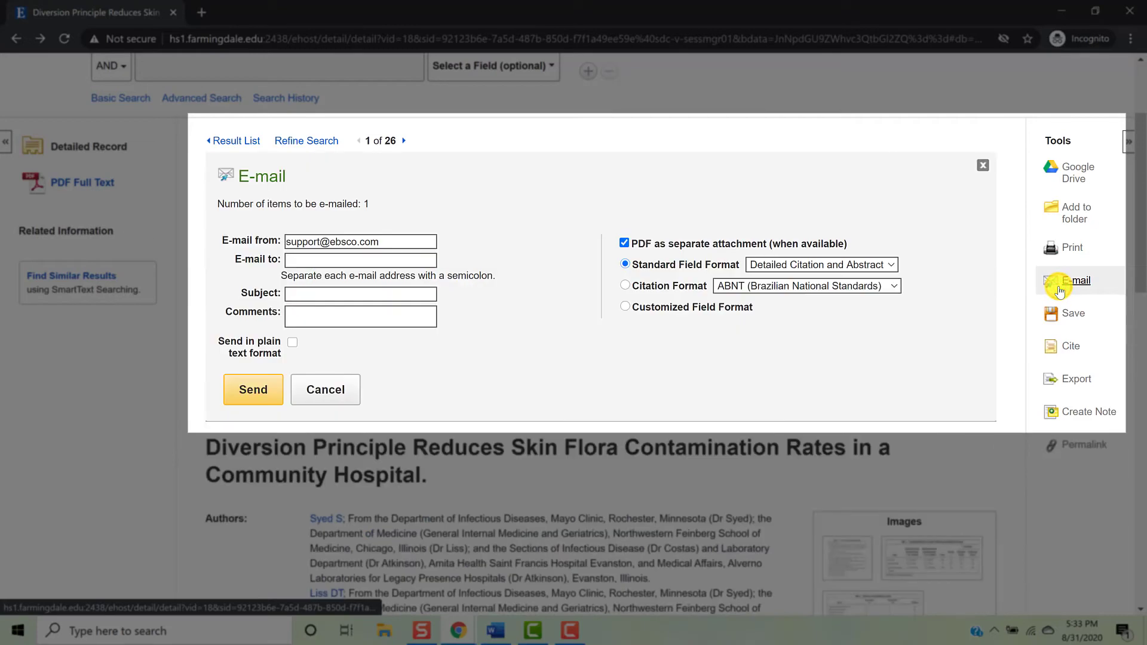
left_click(1061, 345)
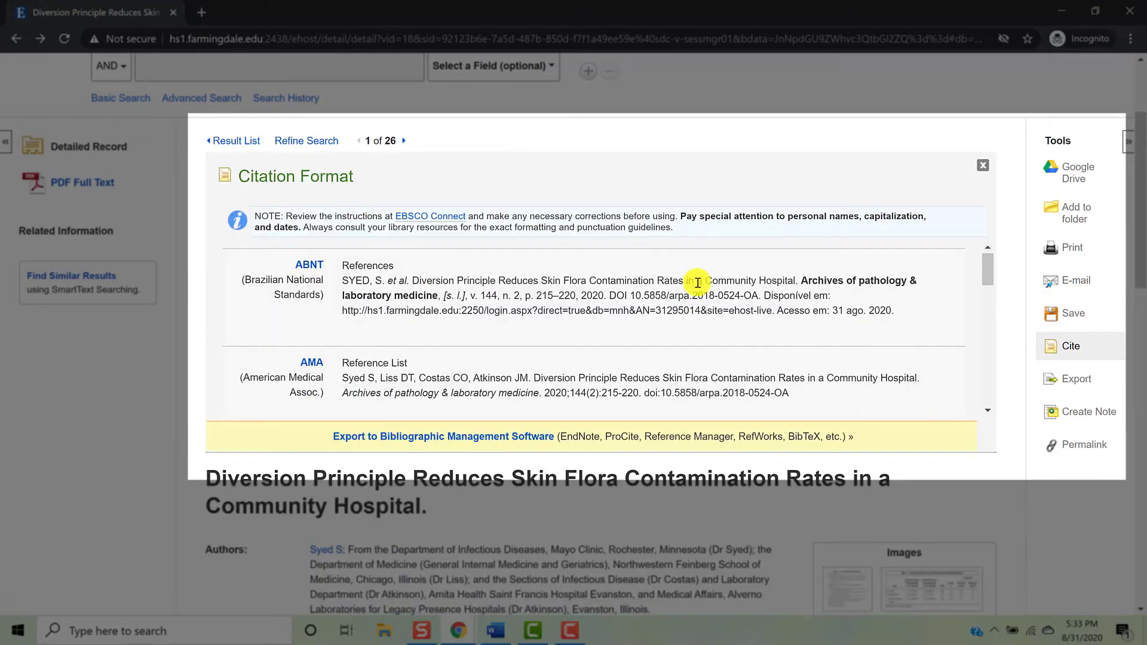
scroll(696, 283, "down", 8)
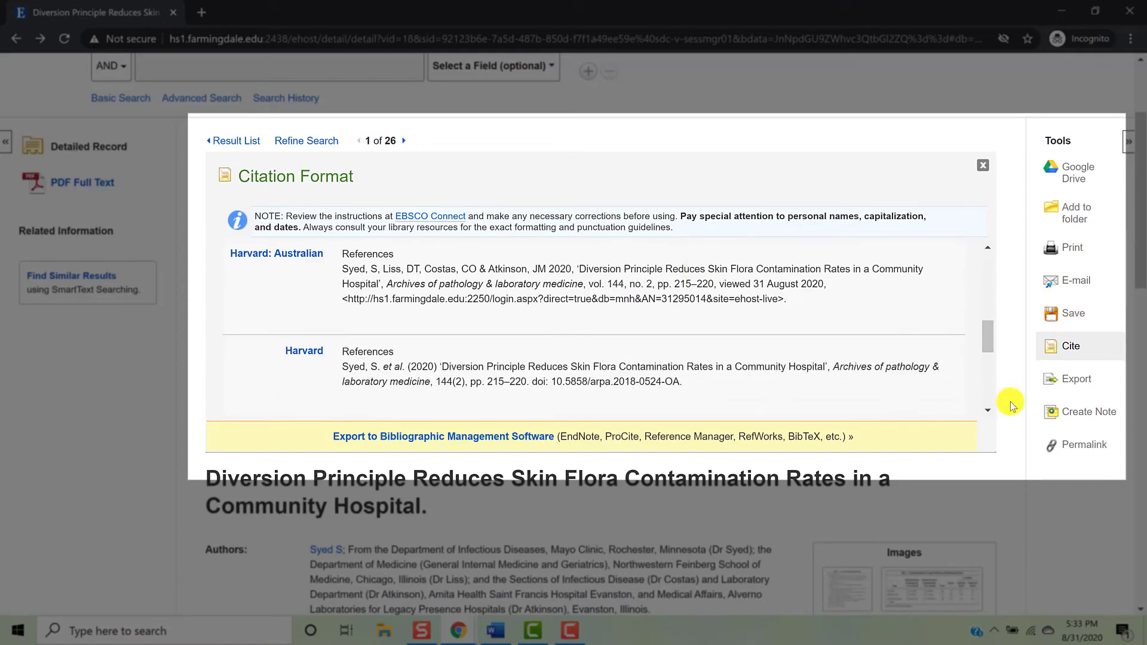
scroll(919, 384, "up", 4)
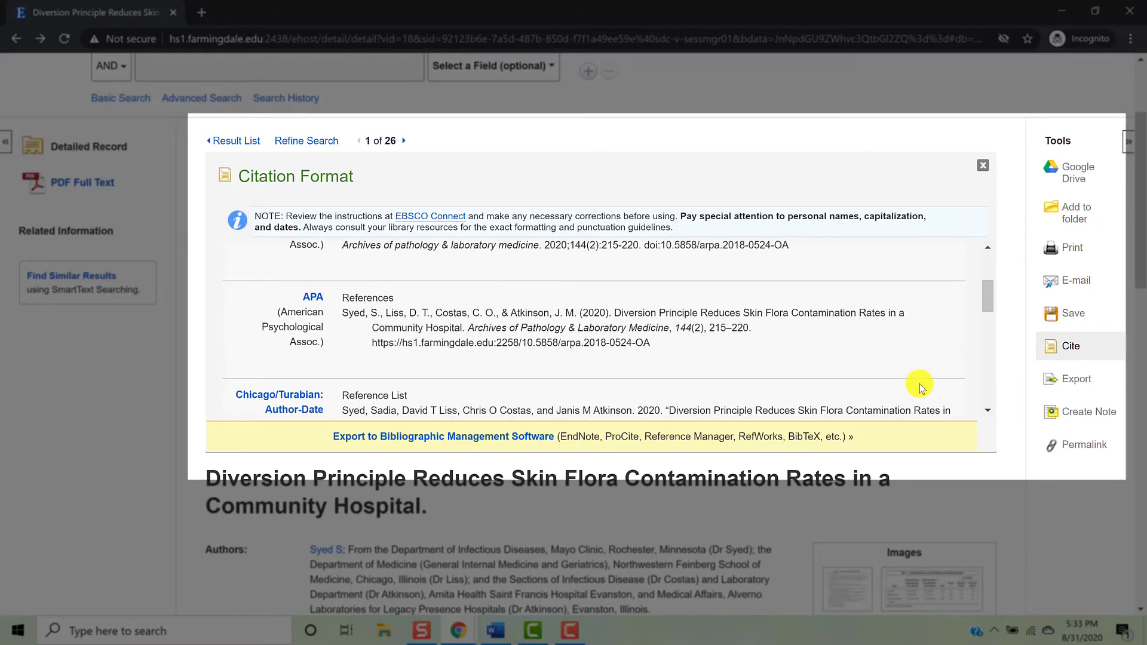
left_click(1073, 449)
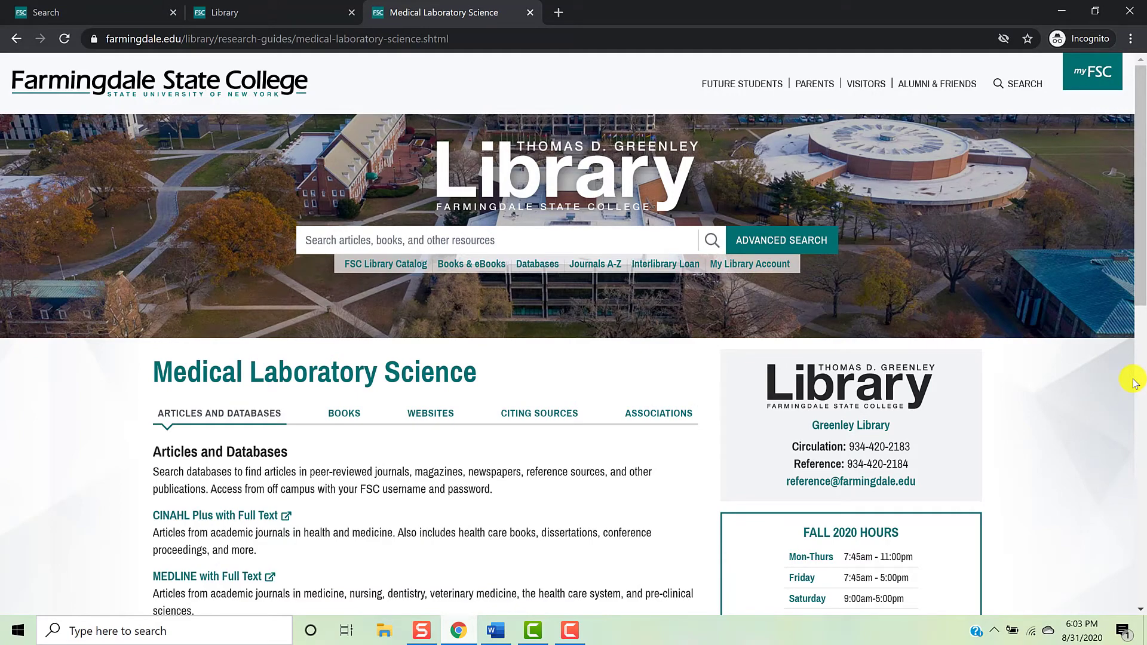
Step: Open the Proquest Research Library database from the Medical Laboratory Science guide and enter "phlebotomy" as the first search term
scroll(1128, 381, "down", 8)
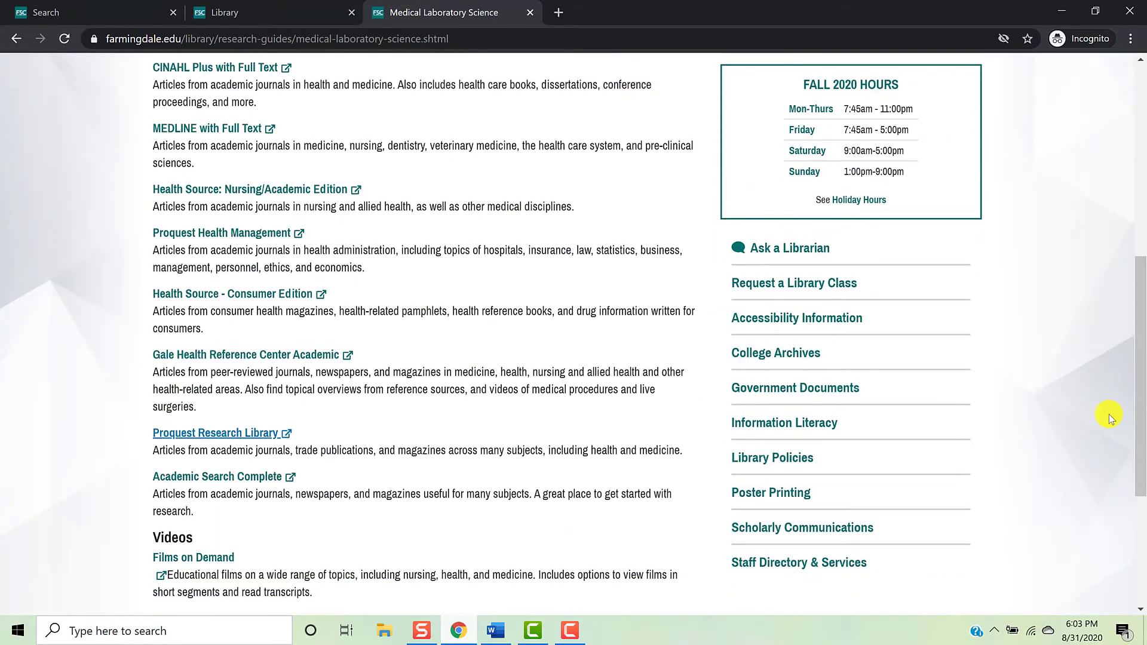
left_click(253, 425)
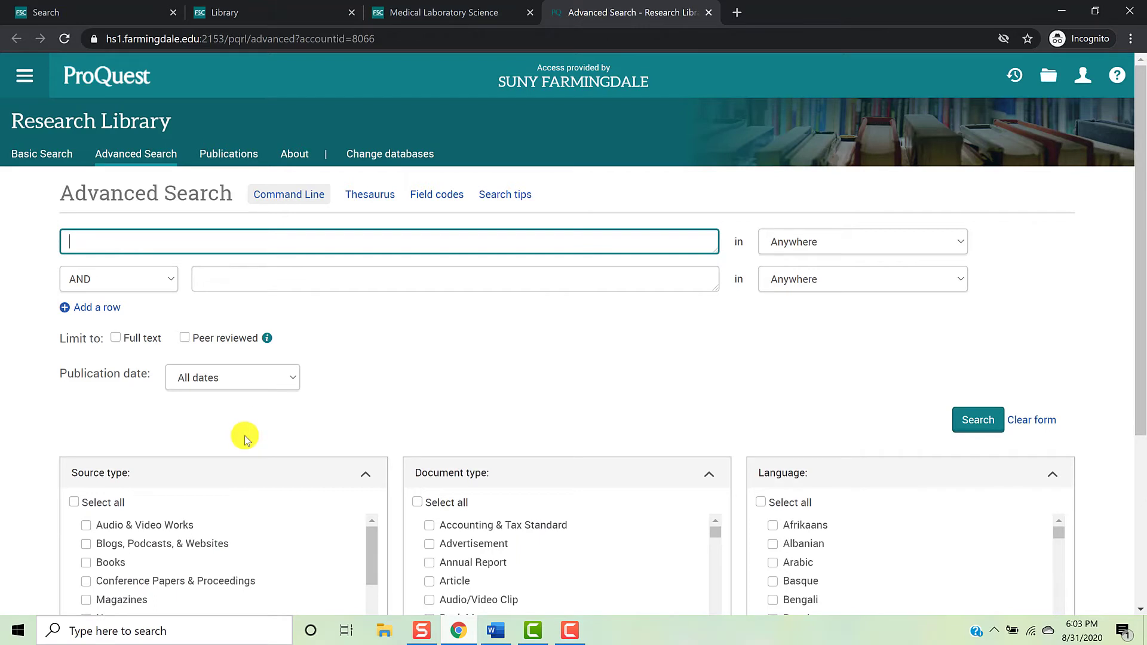
type("phlebotom")
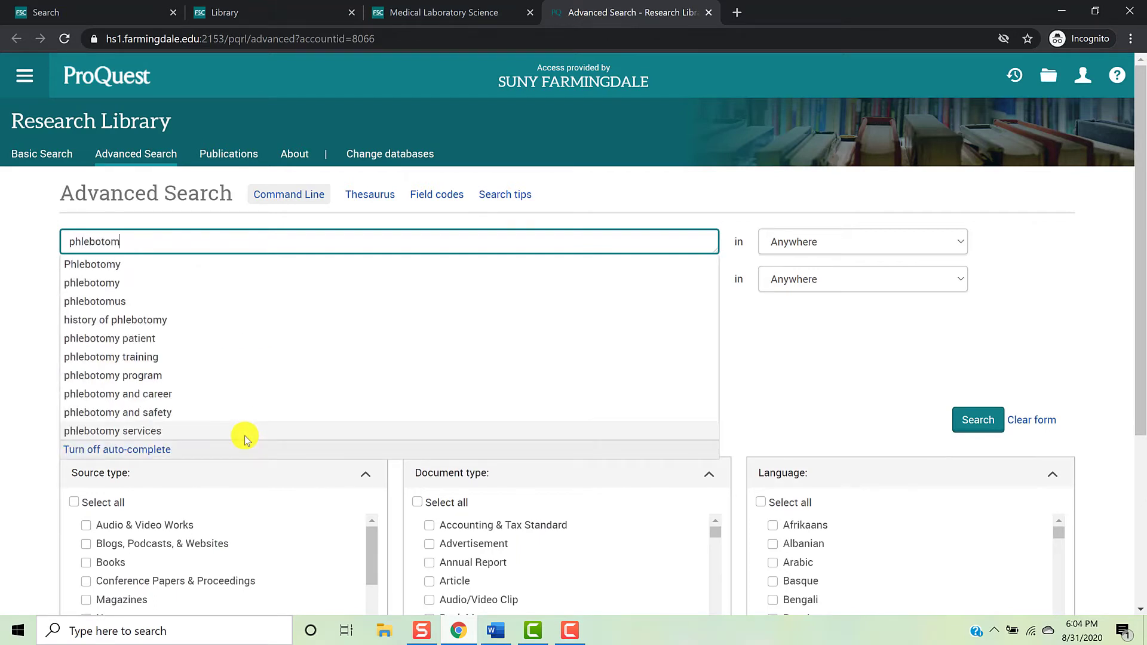
type("y")
left_click(15, 209)
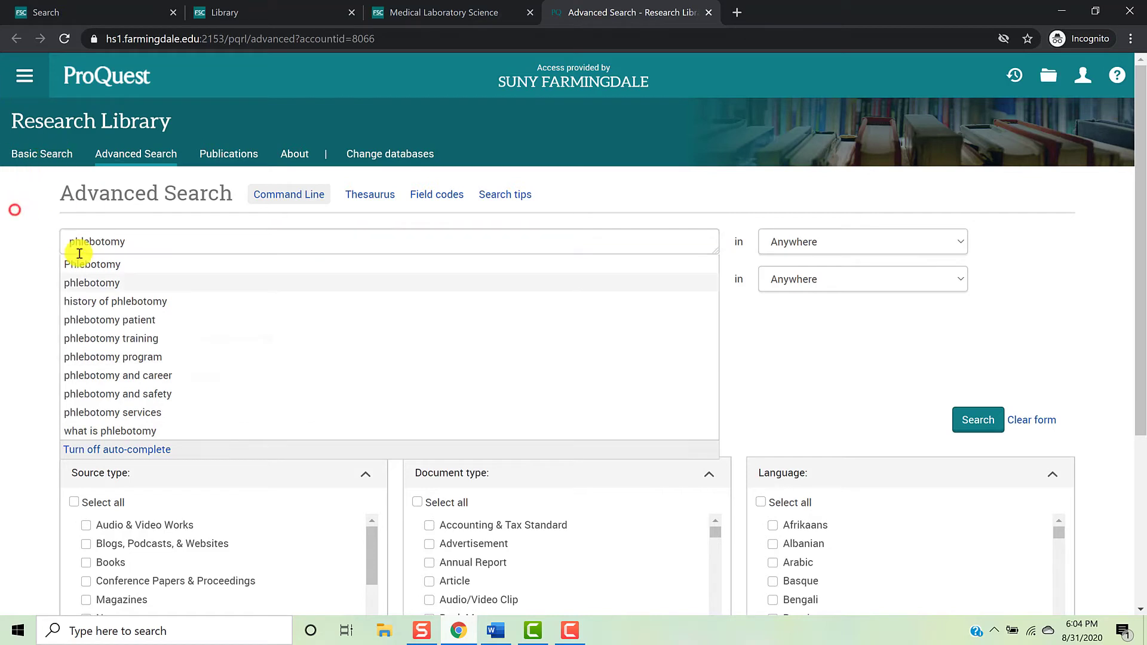
Step: Enter "contamination" as the second search term and add a third row with "Education OR Training OR Professional Development"
left_click(245, 284)
type("contamination")
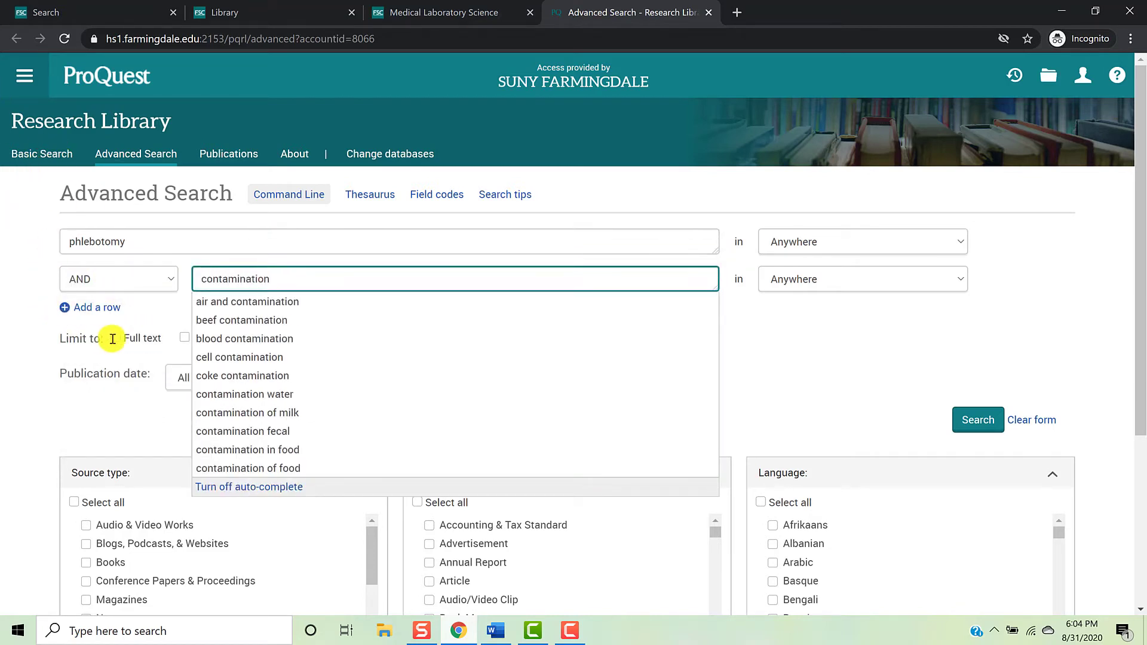
left_click(105, 307)
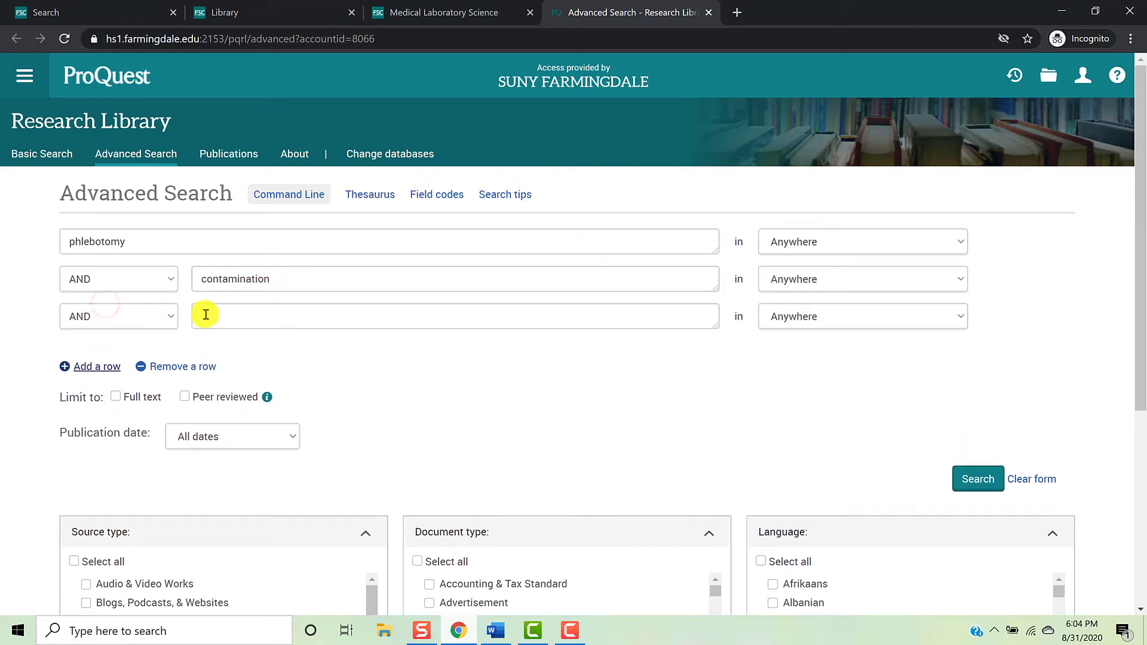
left_click(217, 311)
type("Education OR Training OR Professional Development")
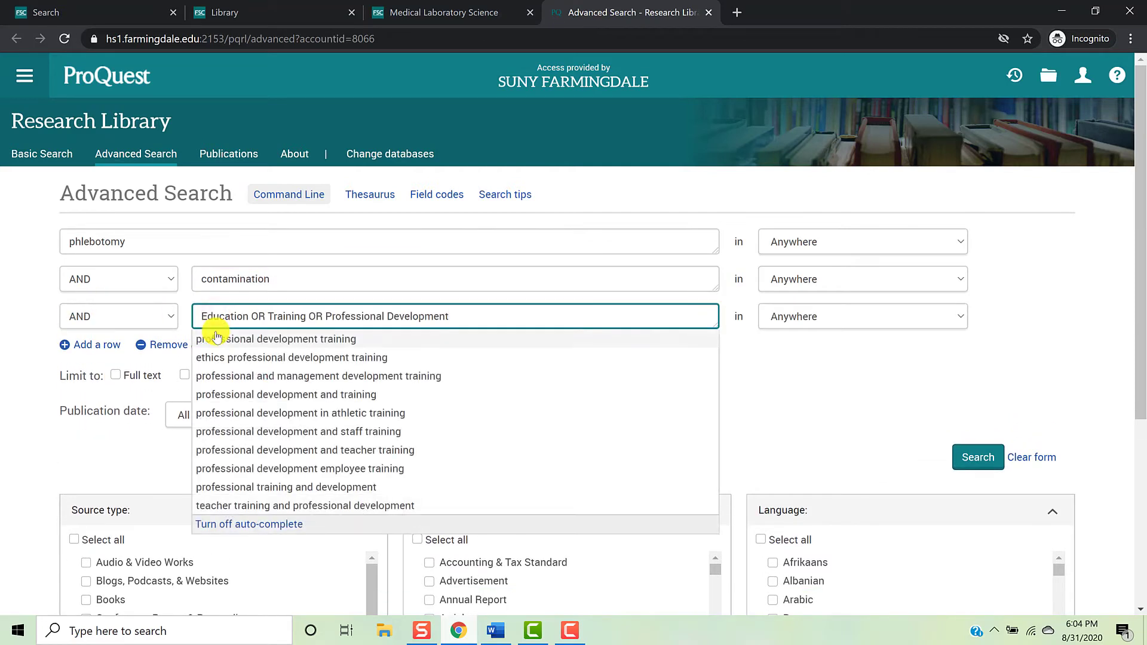
left_click(41, 362)
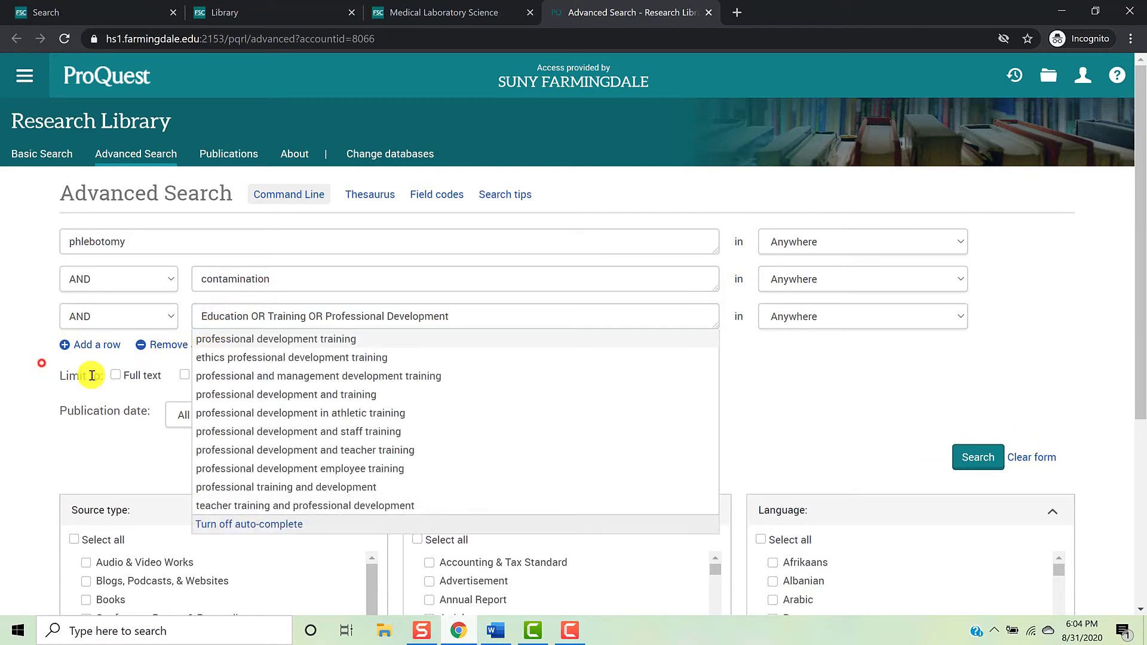
Step: Run the search limited to peer-reviewed items and narrow the results to peer-reviewed scholarly journals
left_click(183, 375)
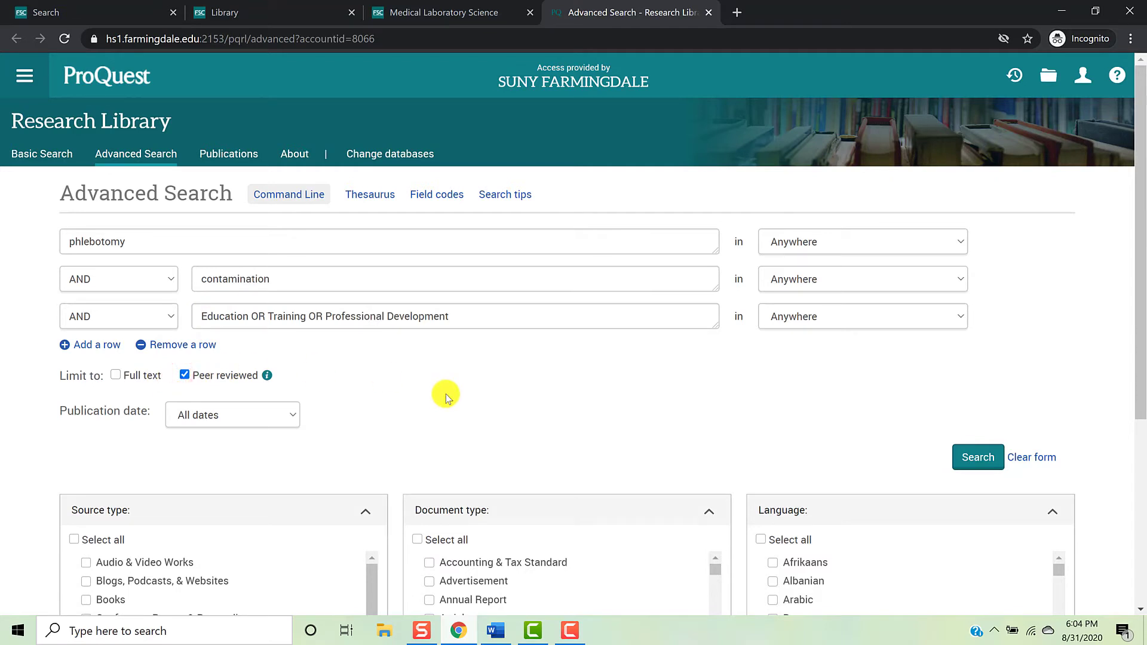
left_click(966, 455)
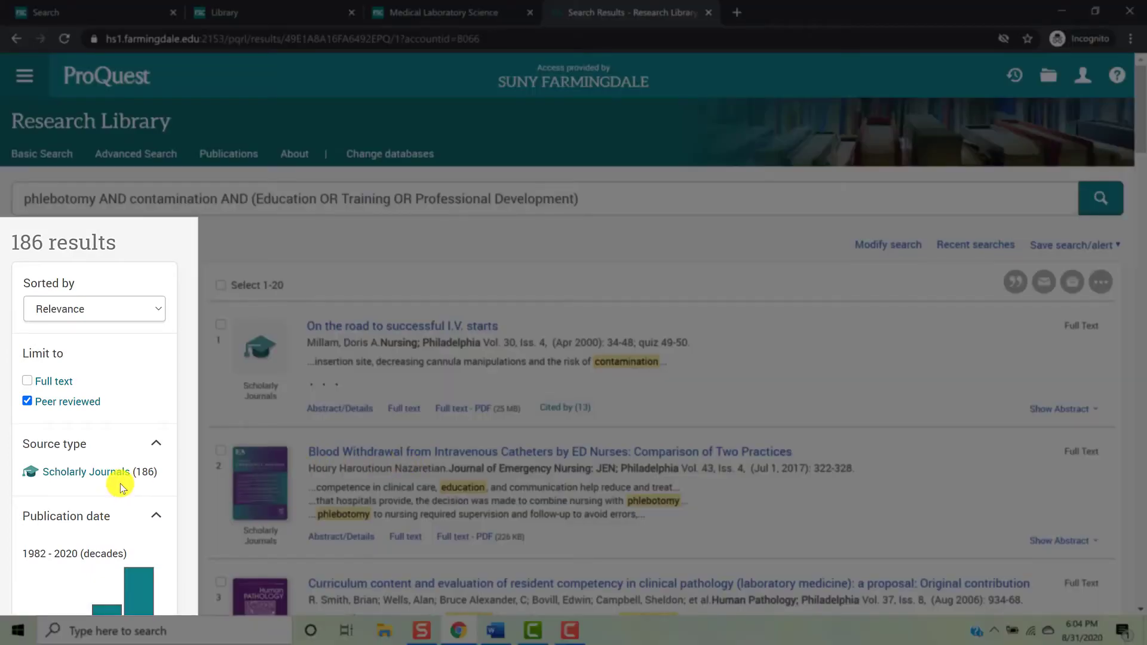
left_click(119, 473)
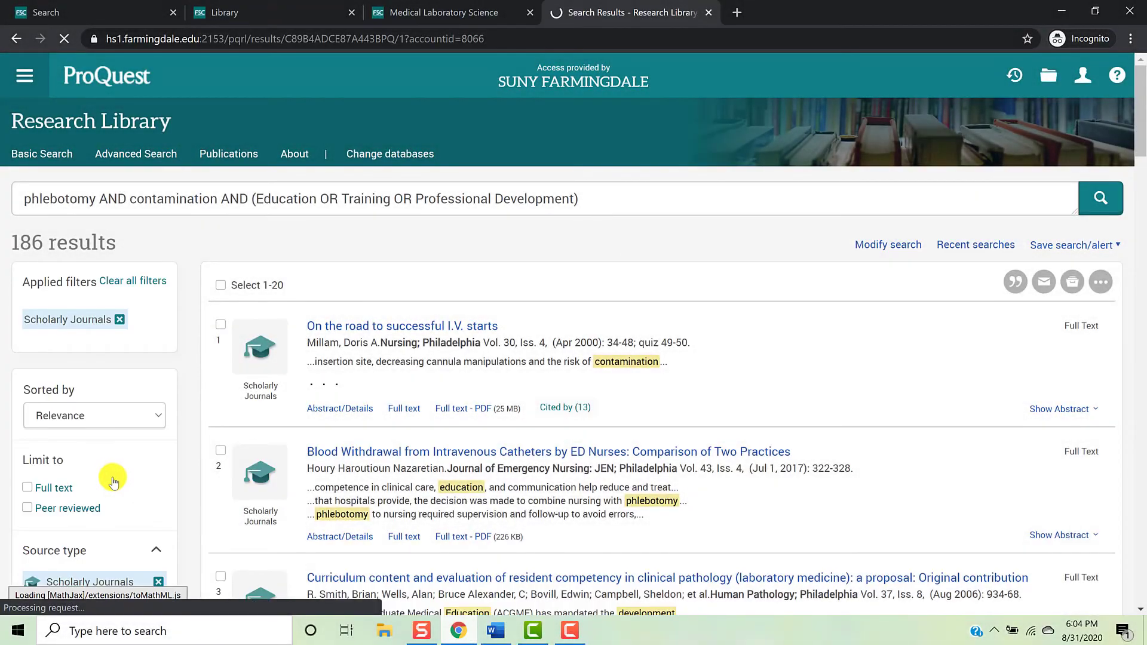
left_click(68, 508)
Step: Set the publication date range from 2015 to 2020 and apply it to the results
scroll(90, 480, "down", 6)
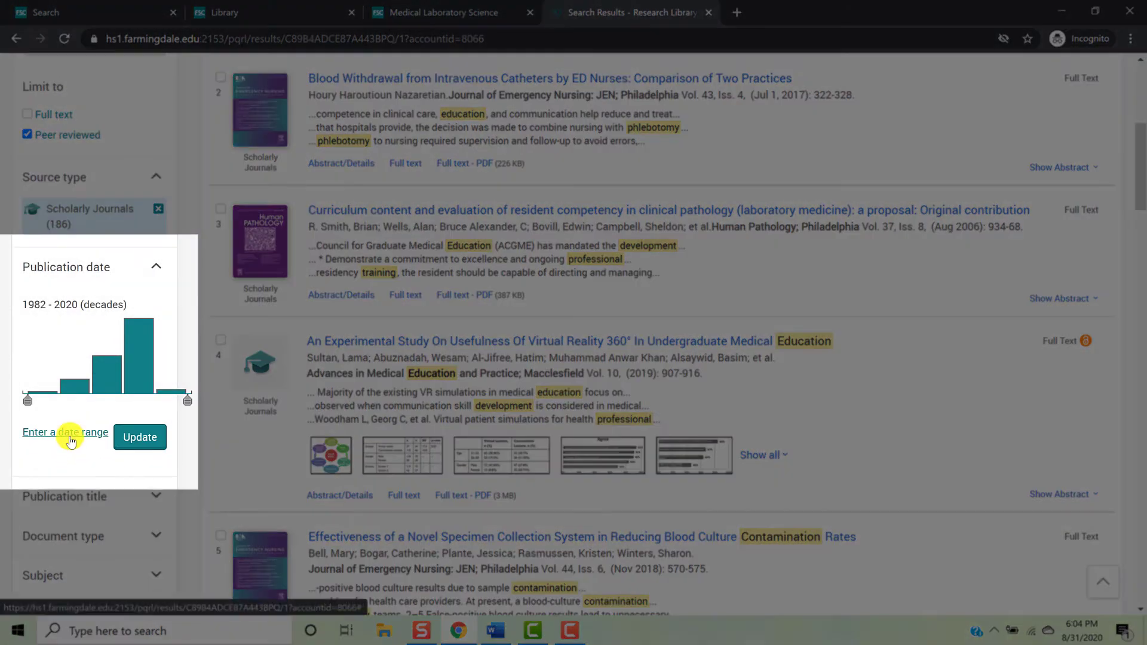
left_click(71, 434)
left_click(71, 494)
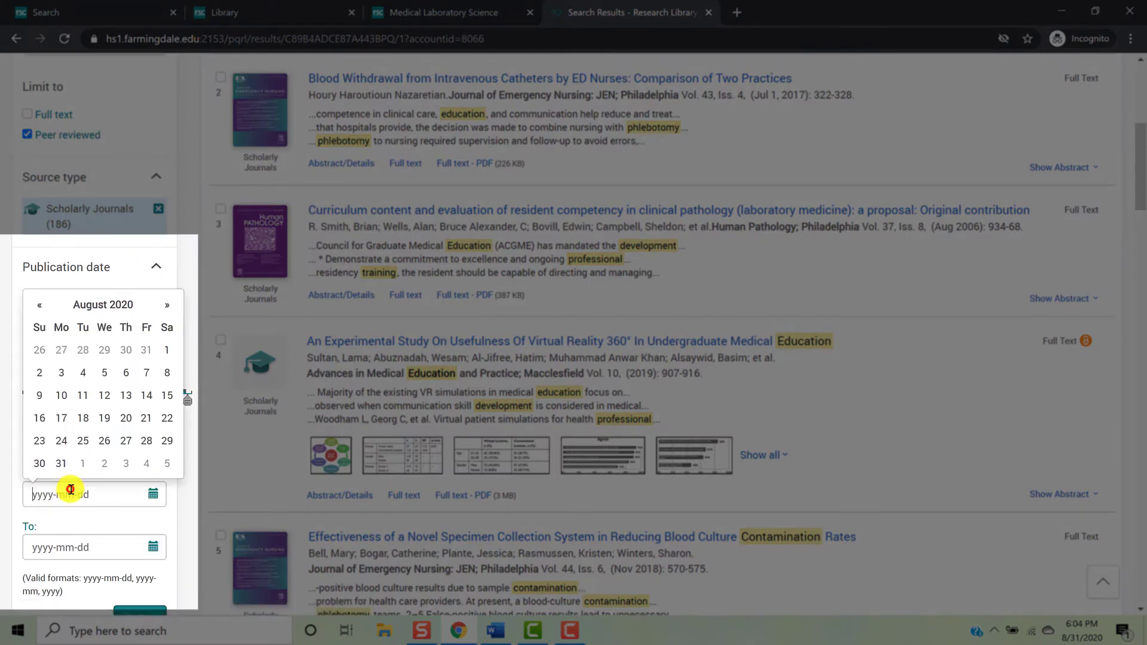
type("20")
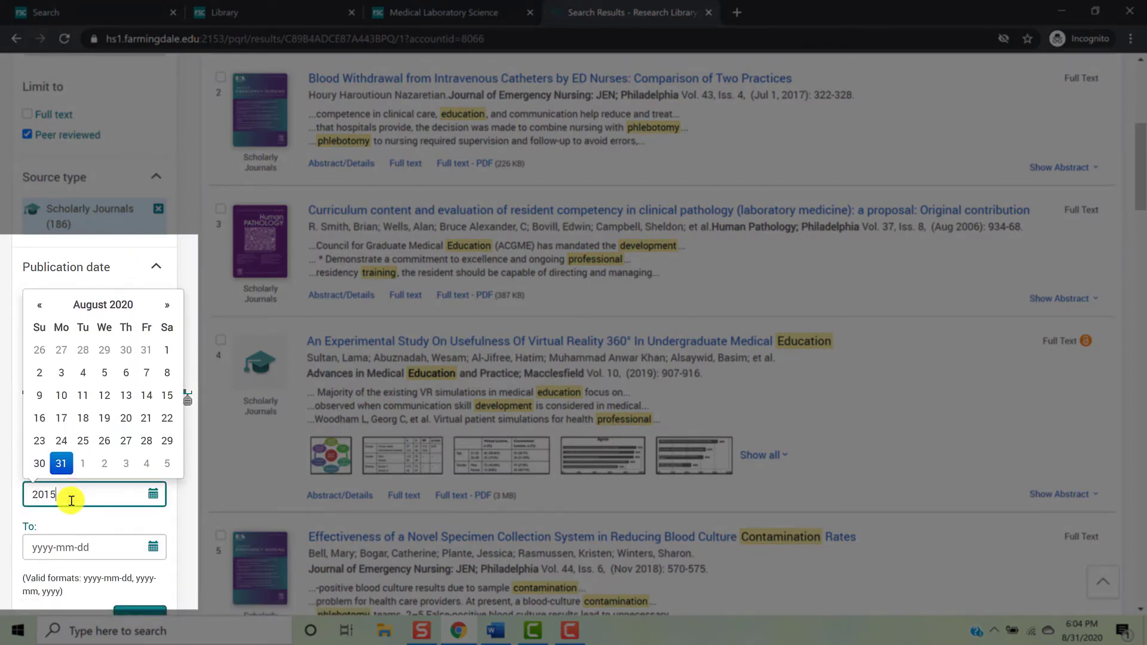
type("15")
key("BackSpace")
key("BackSpace")
key("BackSpace")
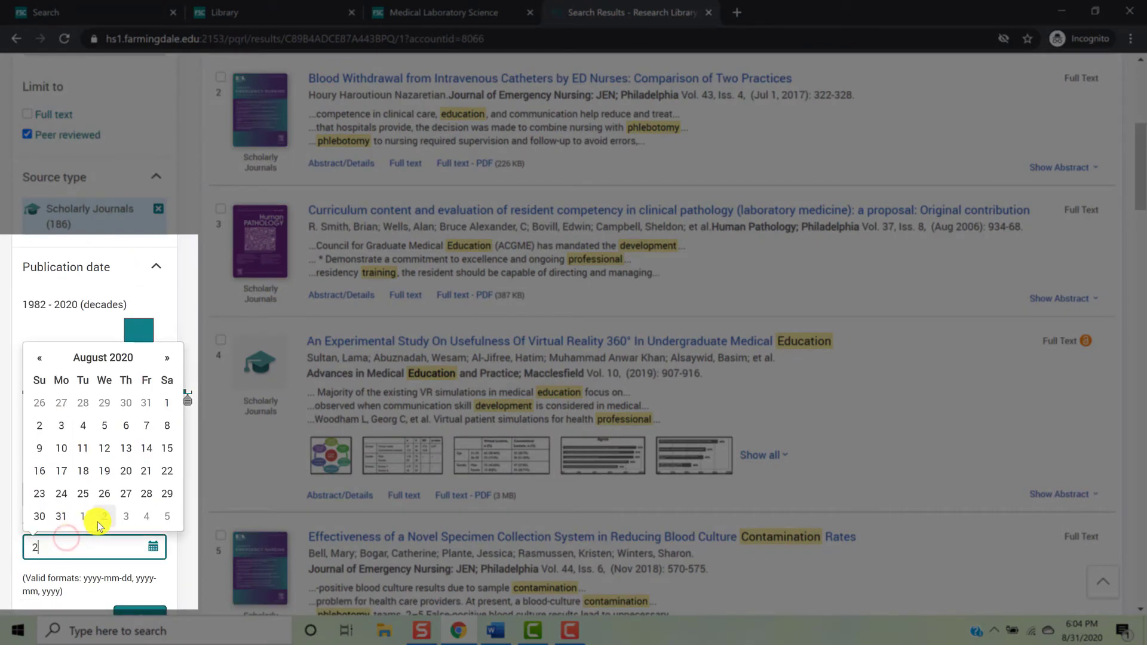
type("020")
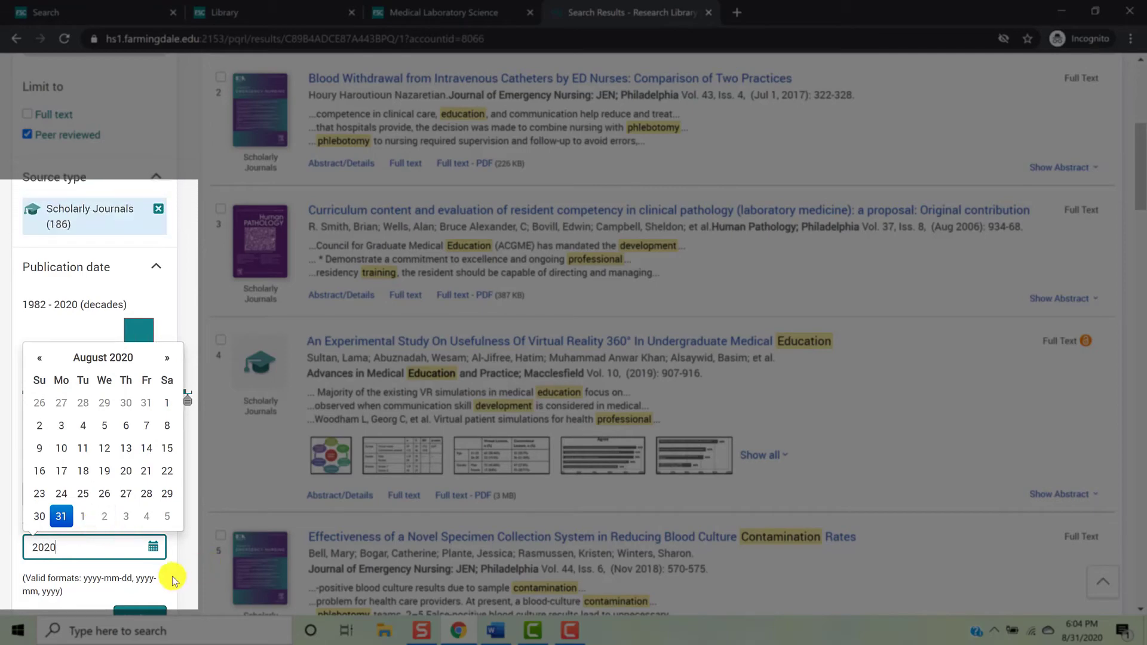
left_click(171, 578)
scroll(170, 575, "down", 1)
left_click(133, 547)
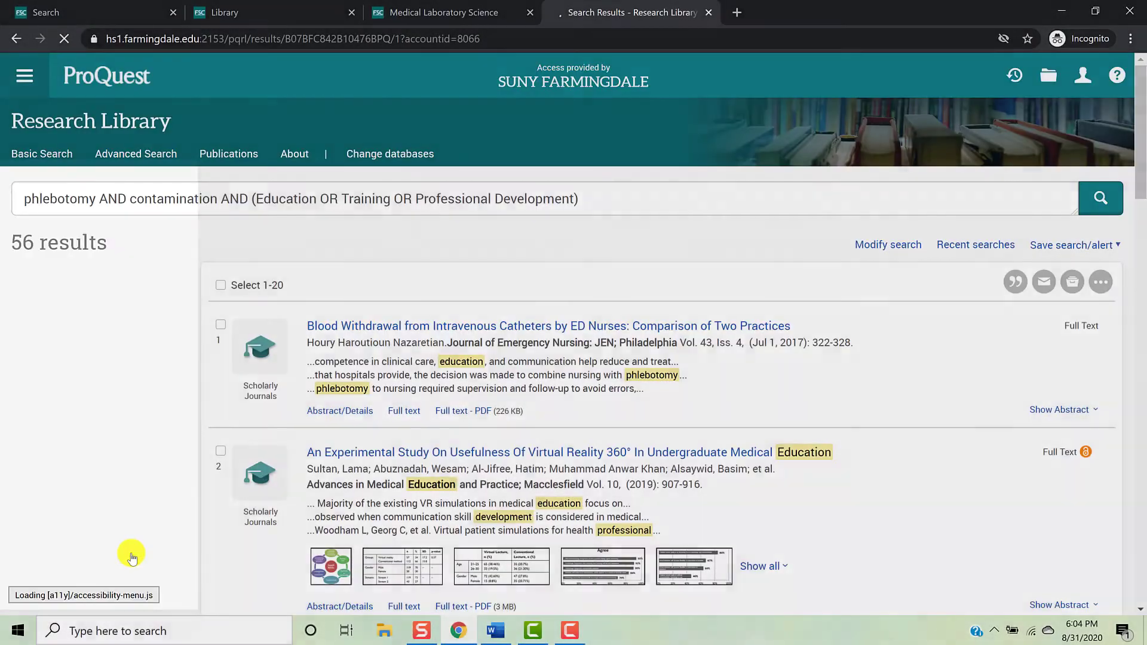
Step: Open the complete list of subject filters for the results and sort it alphabetically by subject
scroll(132, 556, "down", 10)
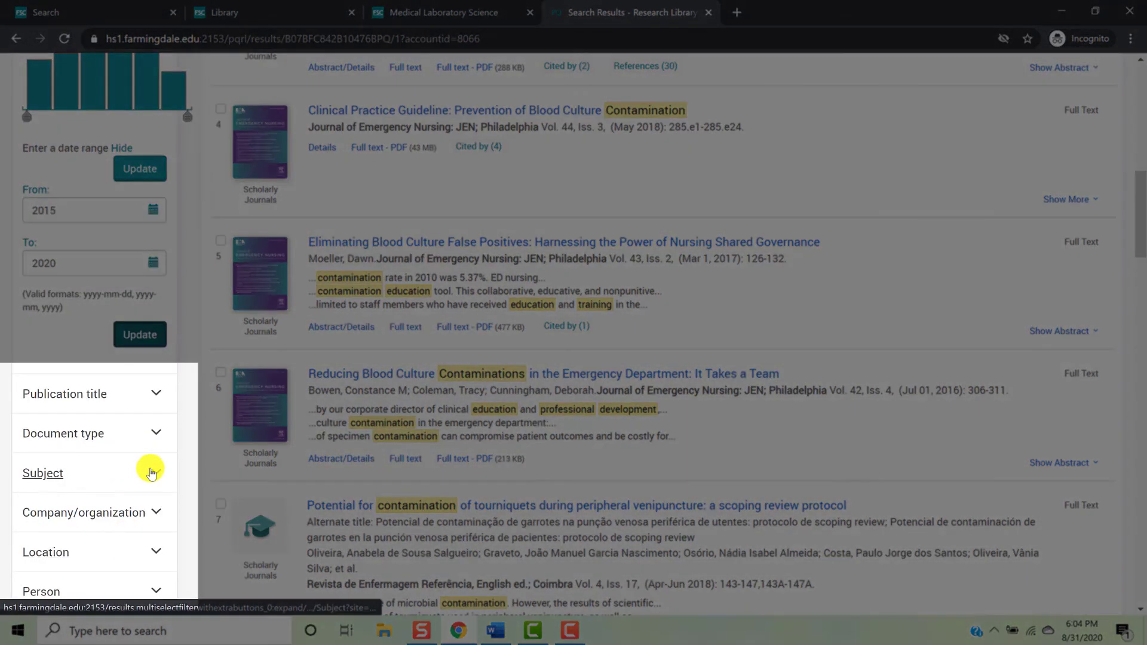
left_click(151, 472)
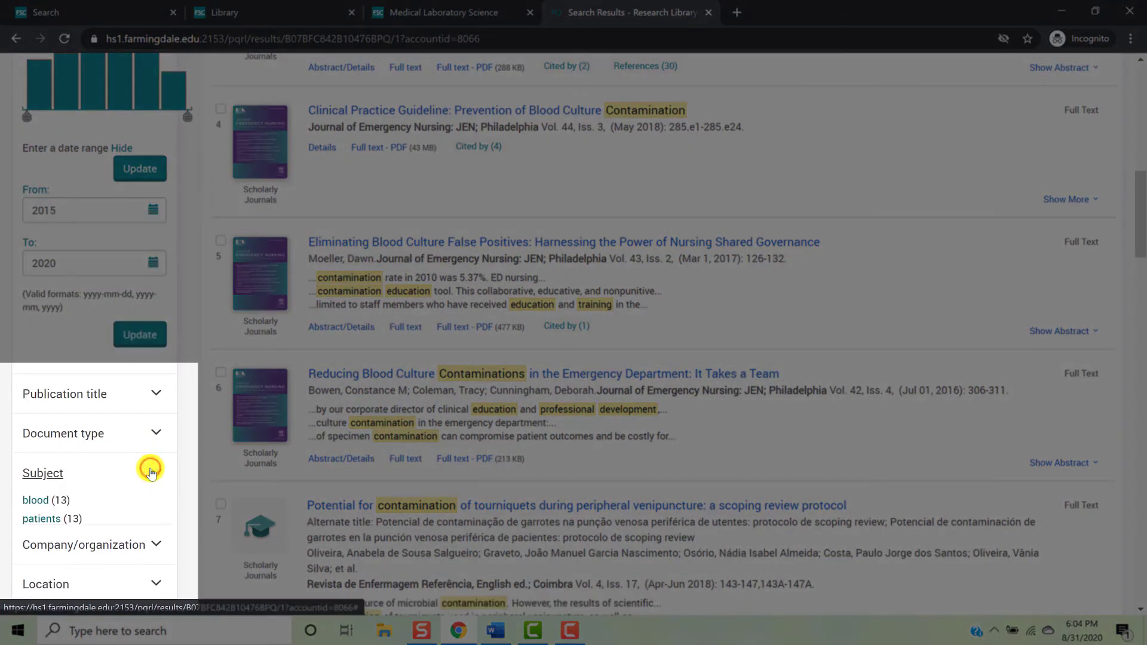
scroll(113, 489, "down", 1)
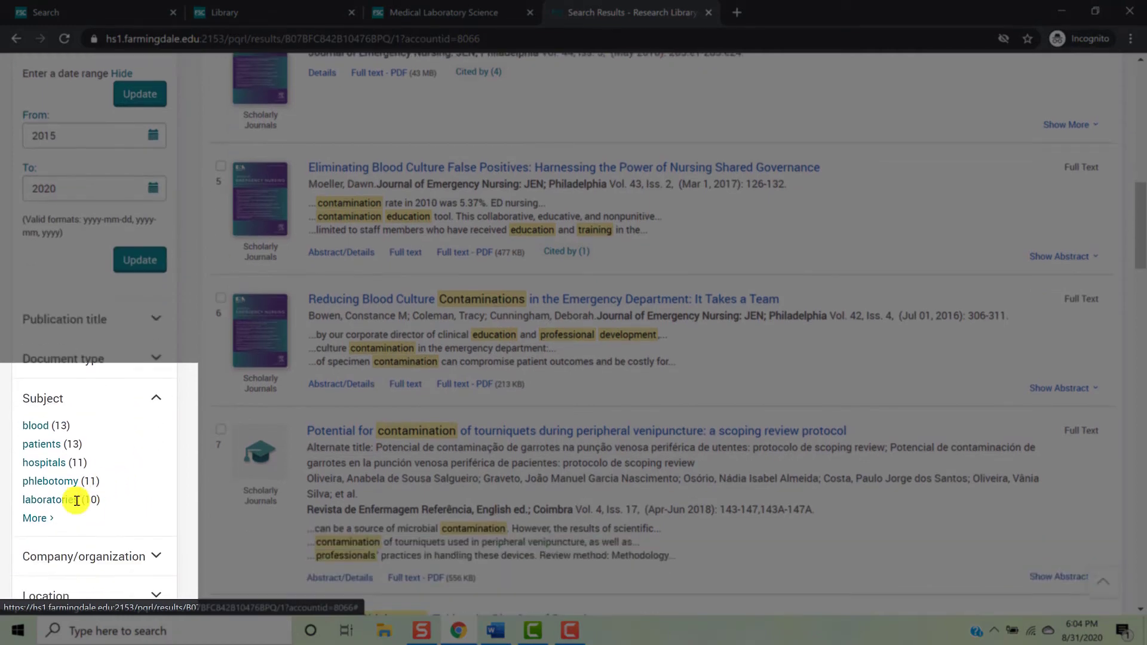
left_click(47, 518)
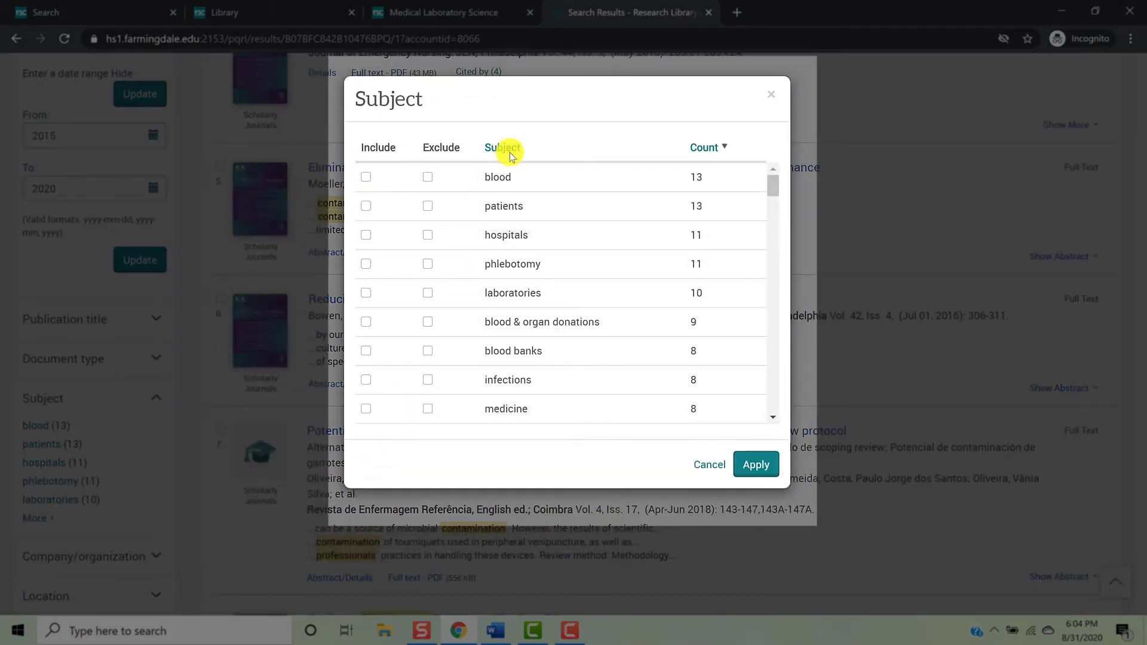
left_click(513, 146)
Step: Include the subject "phlebotomy" in the subject filter and apply it to the results
scroll(511, 401, "down", 6)
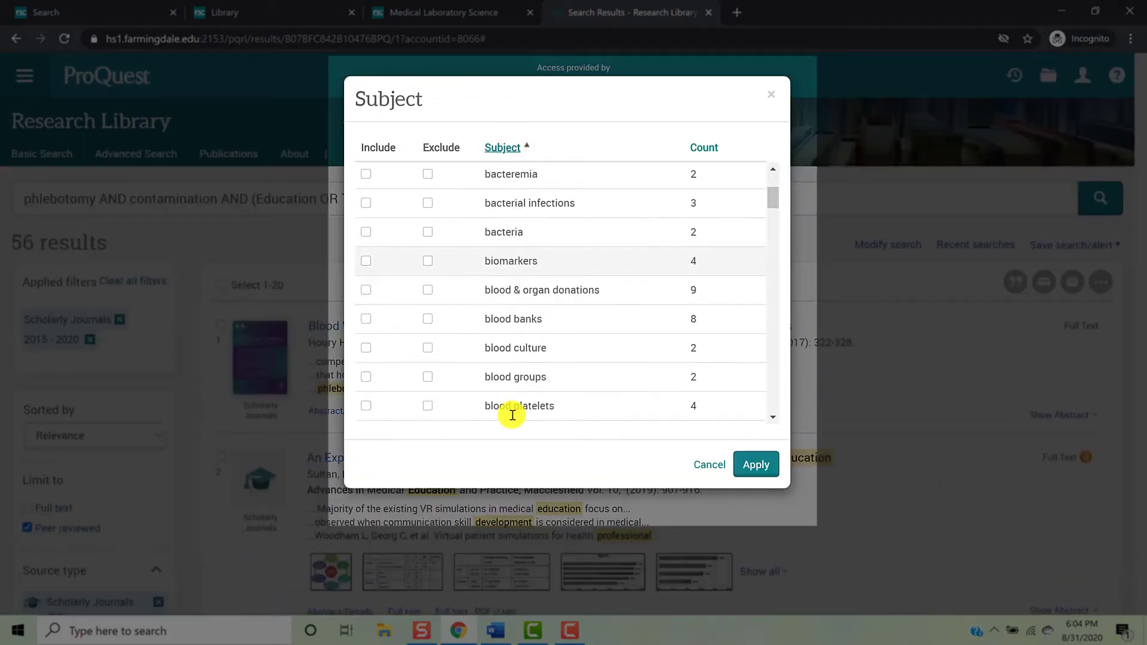
scroll(512, 418, "down", 10)
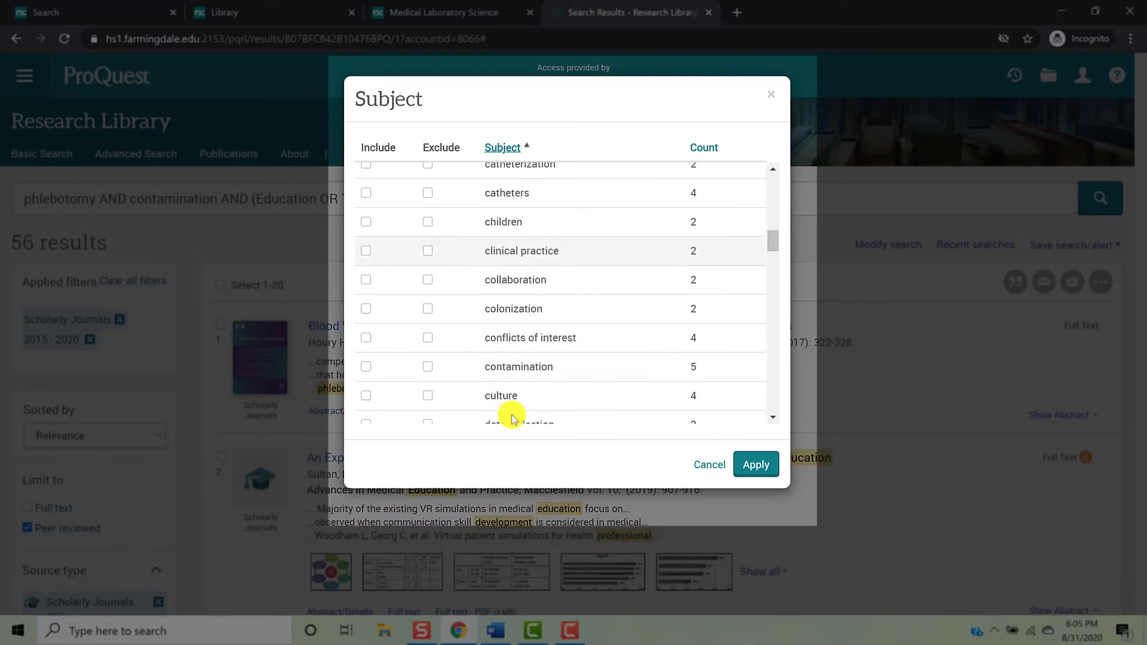
scroll(512, 416, "down", 11)
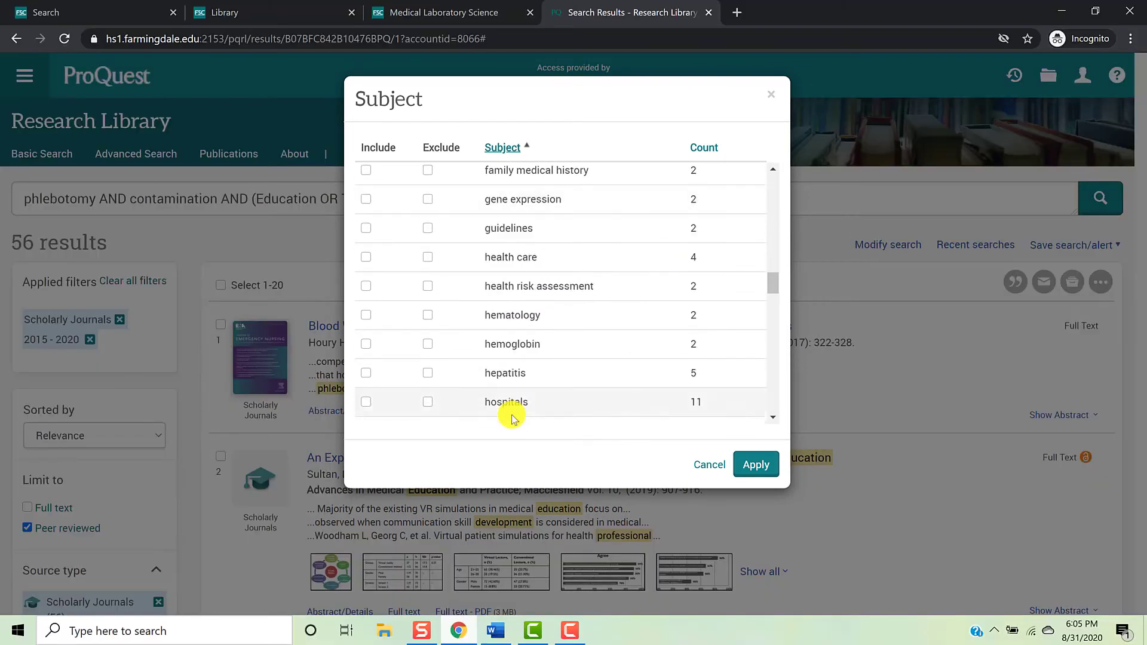
scroll(511, 418, "down", 12)
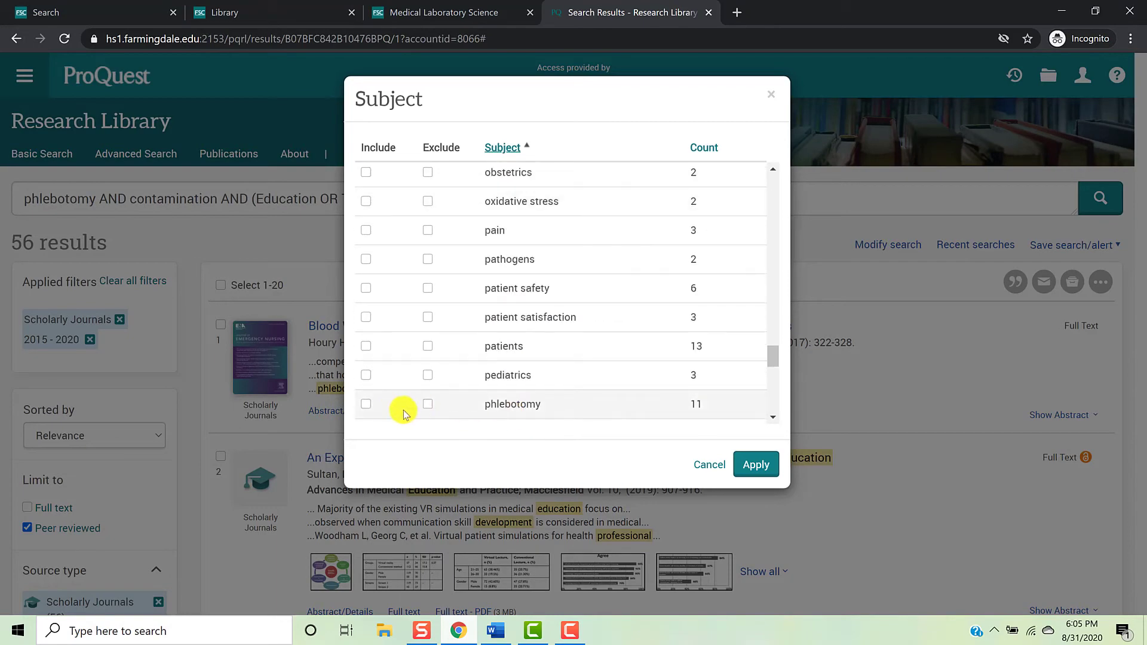
left_click(369, 407)
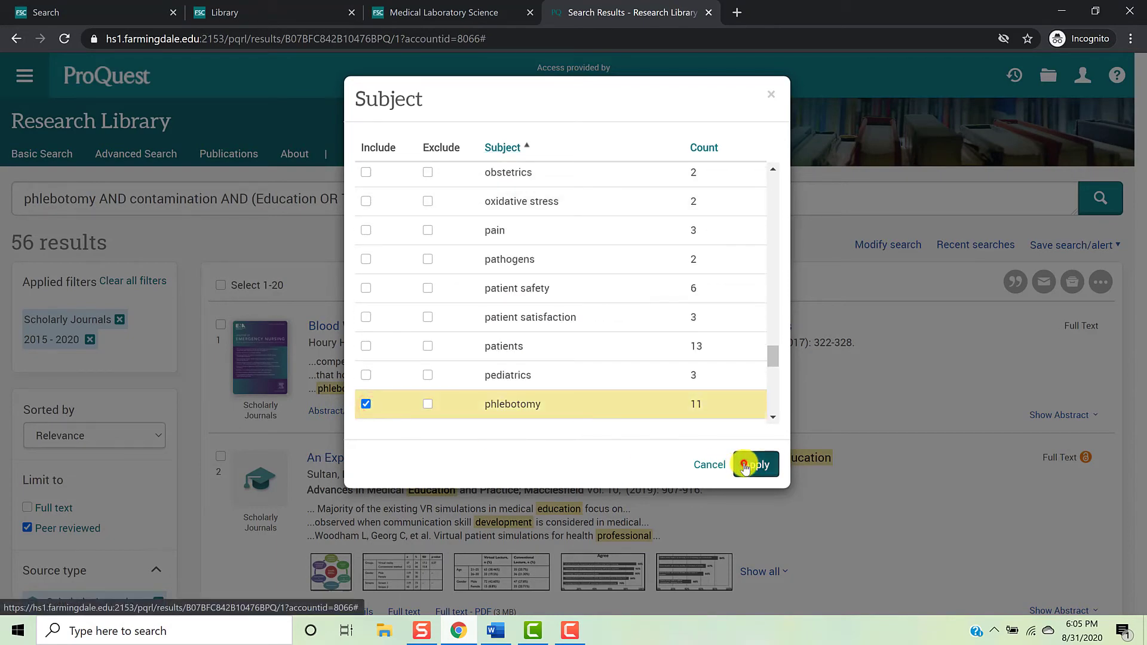
left_click(749, 465)
Step: Open the article "Blood Withdrawal from Intravenous Catheters by ED Nurses" and view its full-text PDF and its abstract and details
scroll(745, 468, "down", 15)
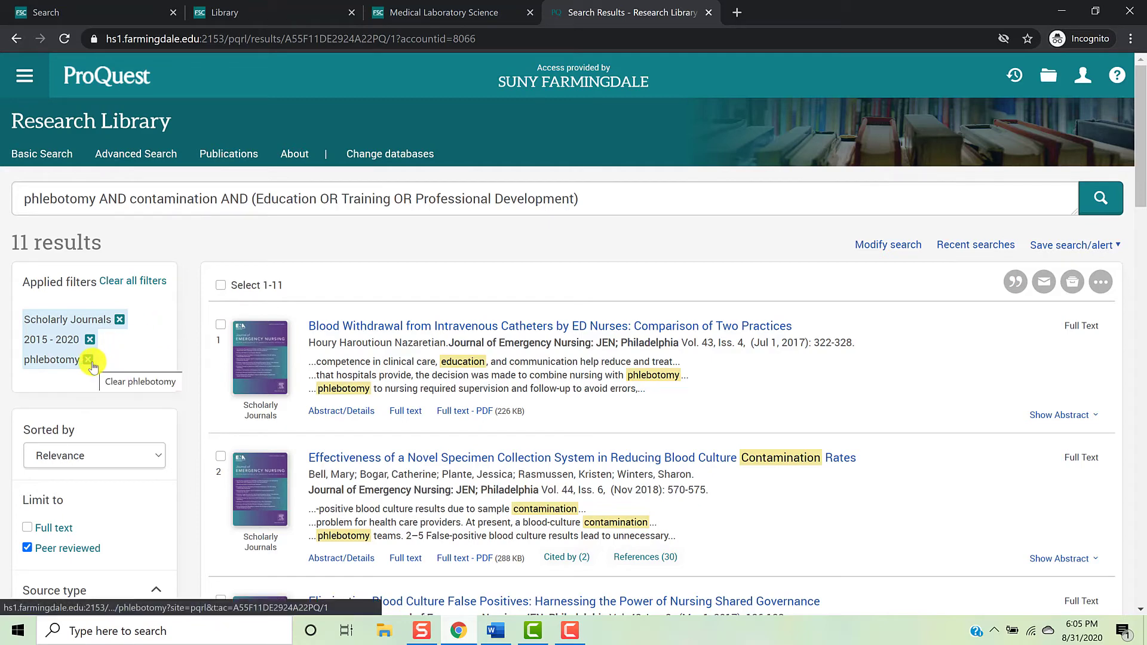
left_click(348, 324)
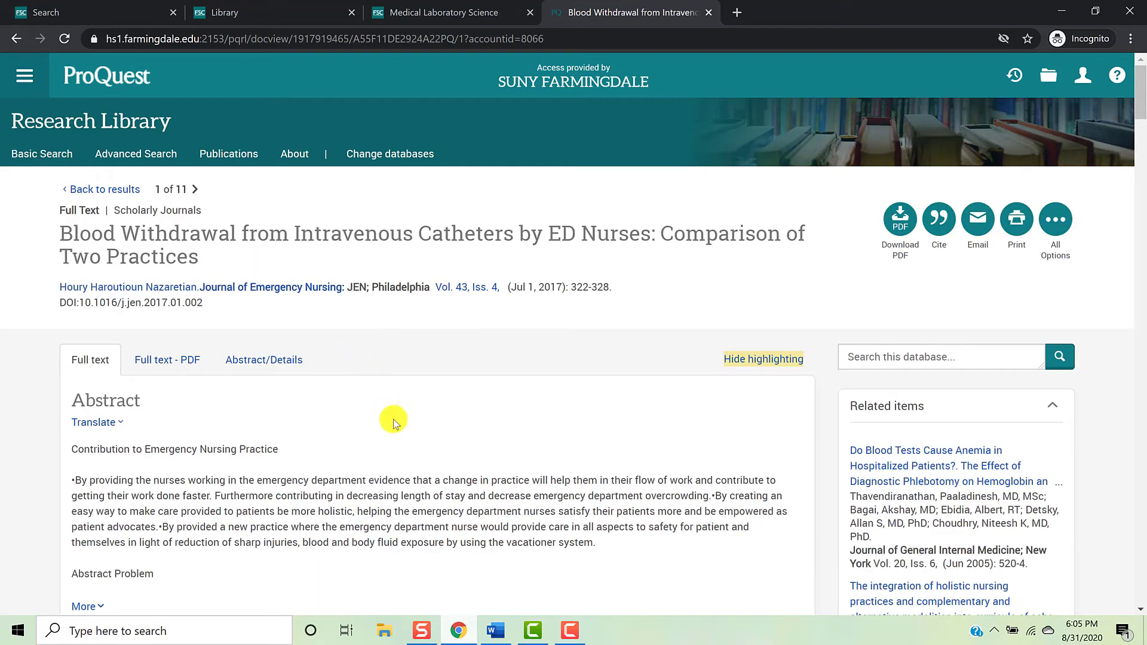
scroll(393, 418, "down", 1)
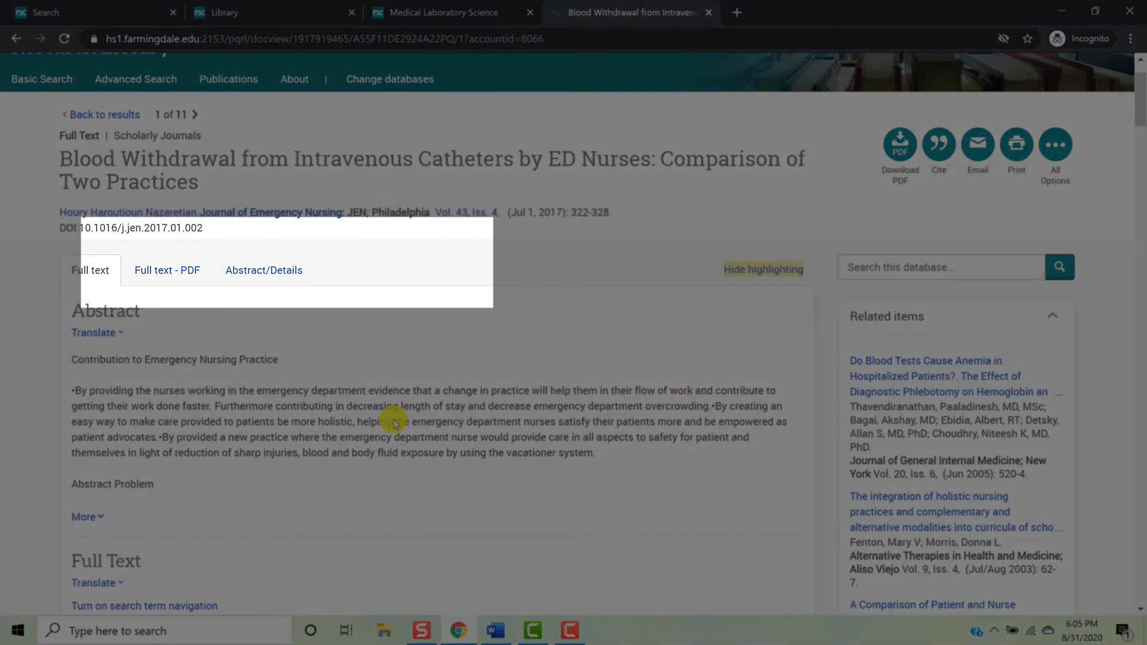
left_click(207, 275)
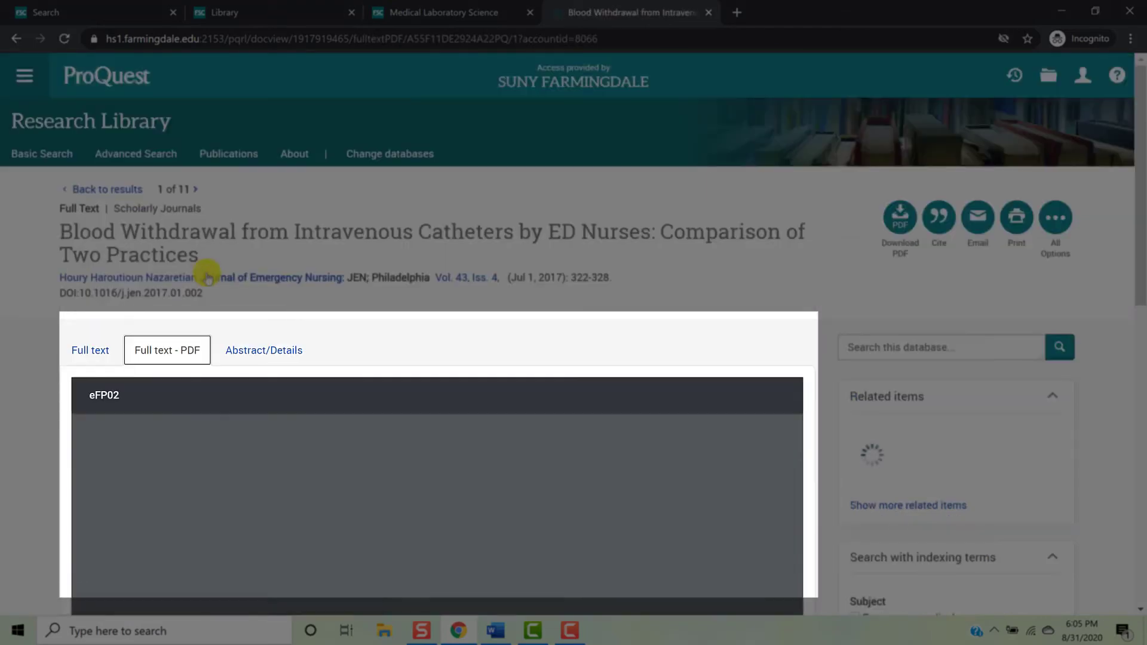
left_click(264, 350)
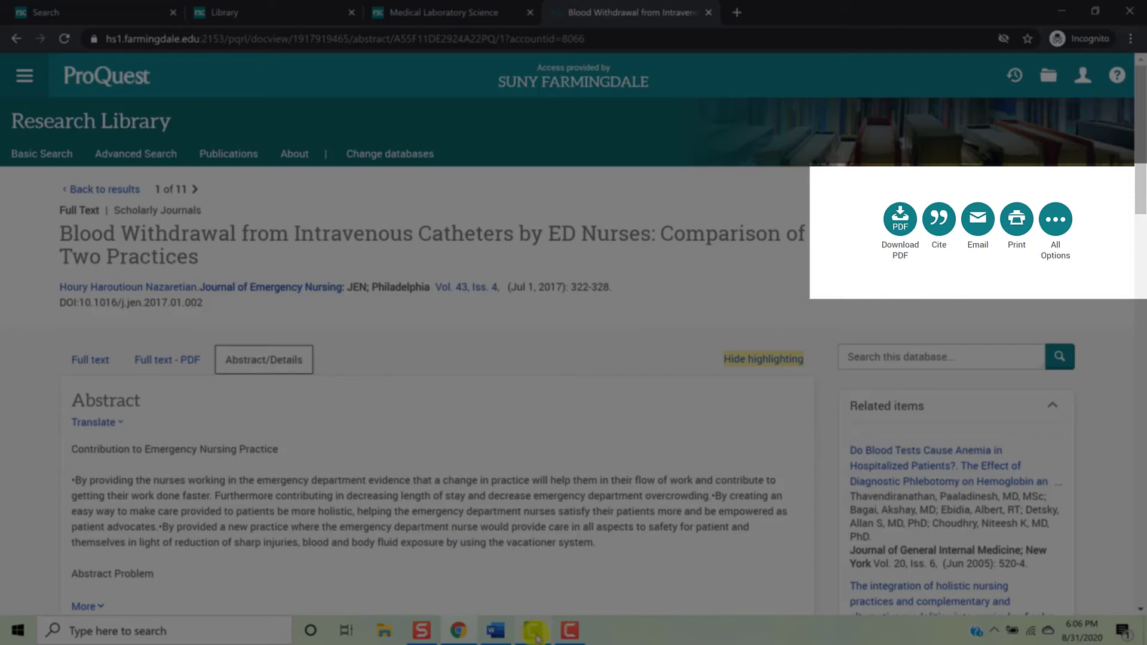
Step: Generate the article's citation in APA 6th - American Psychological Association, 6th Edition style, copy it and close the citation dialog
left_click(938, 218)
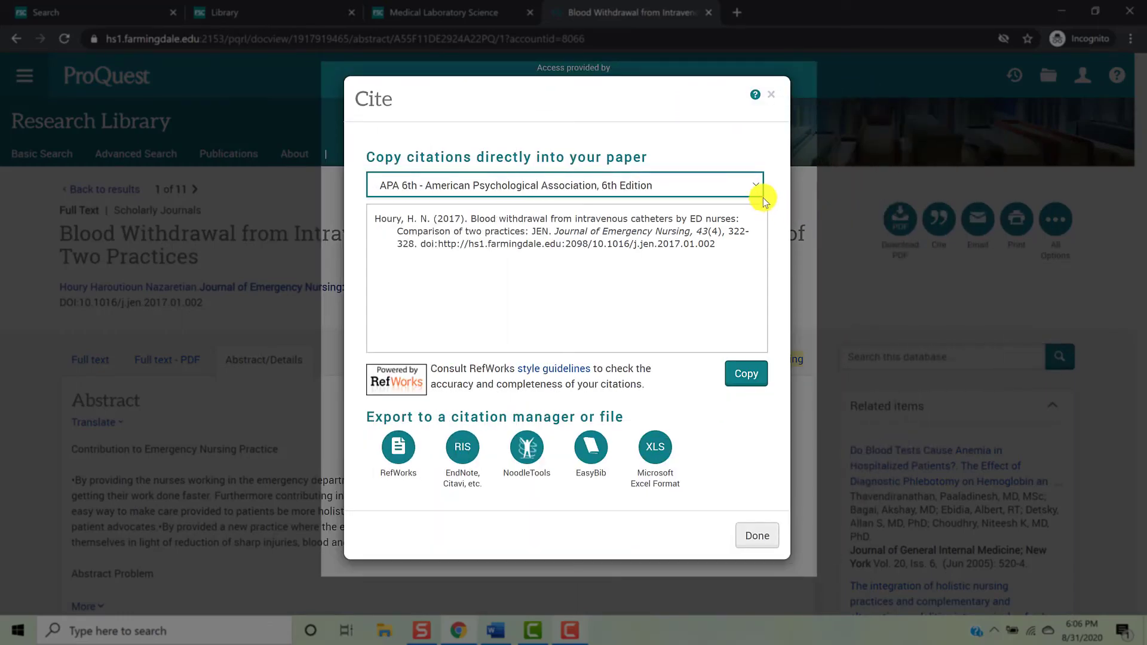
left_click(755, 180)
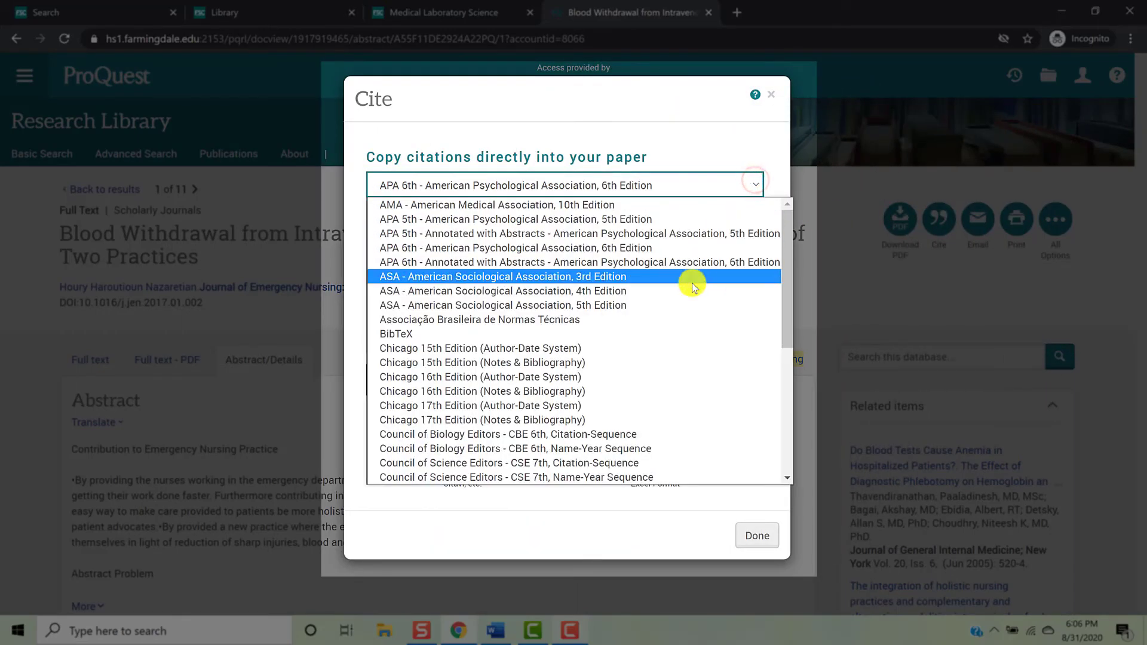
left_click(681, 247)
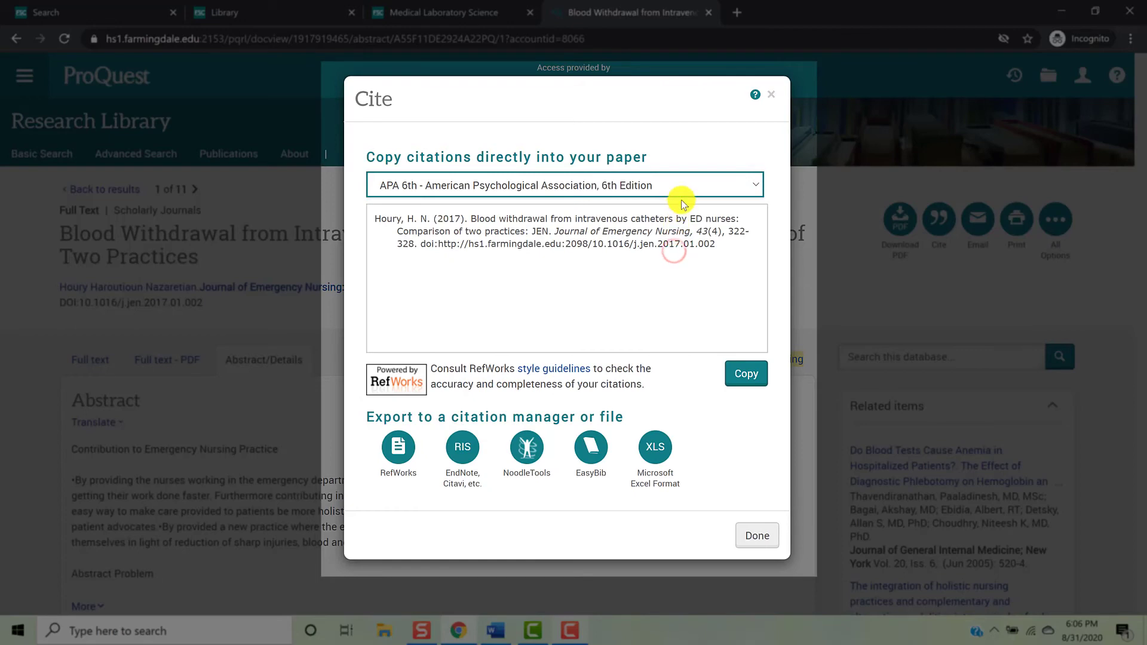
left_click(754, 187)
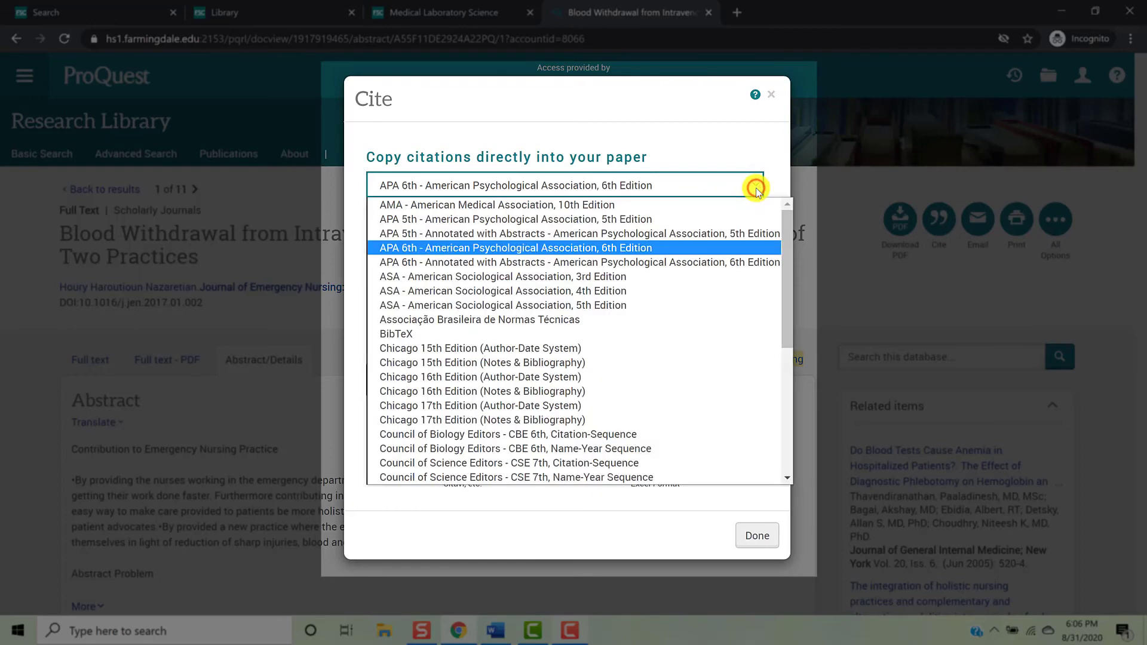
left_click(755, 186)
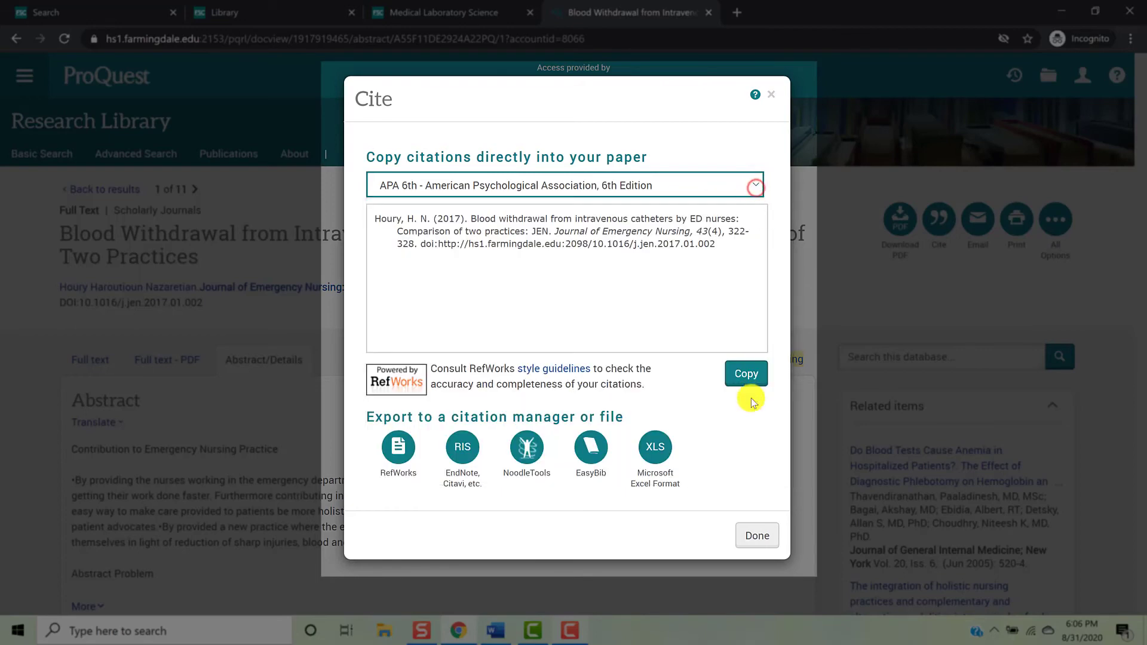
left_click(750, 372)
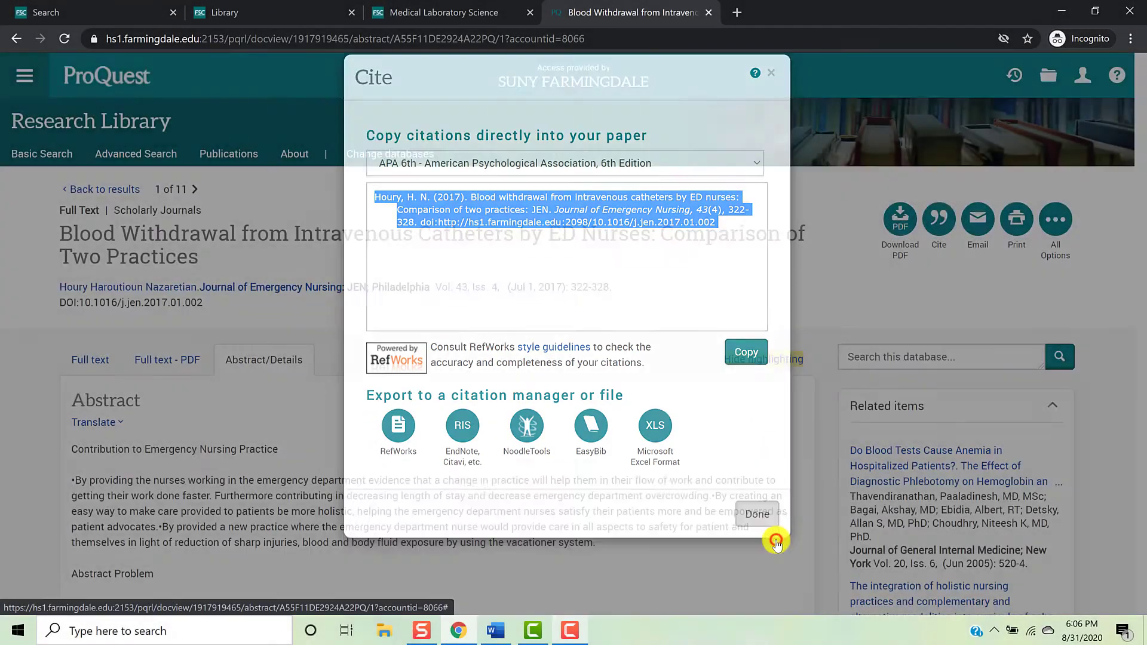
left_click(776, 545)
Step: Review the article's related items and search the database with the indexing term Phlebotomy
scroll(874, 544, "down", 1)
scroll(874, 543, "down", 3)
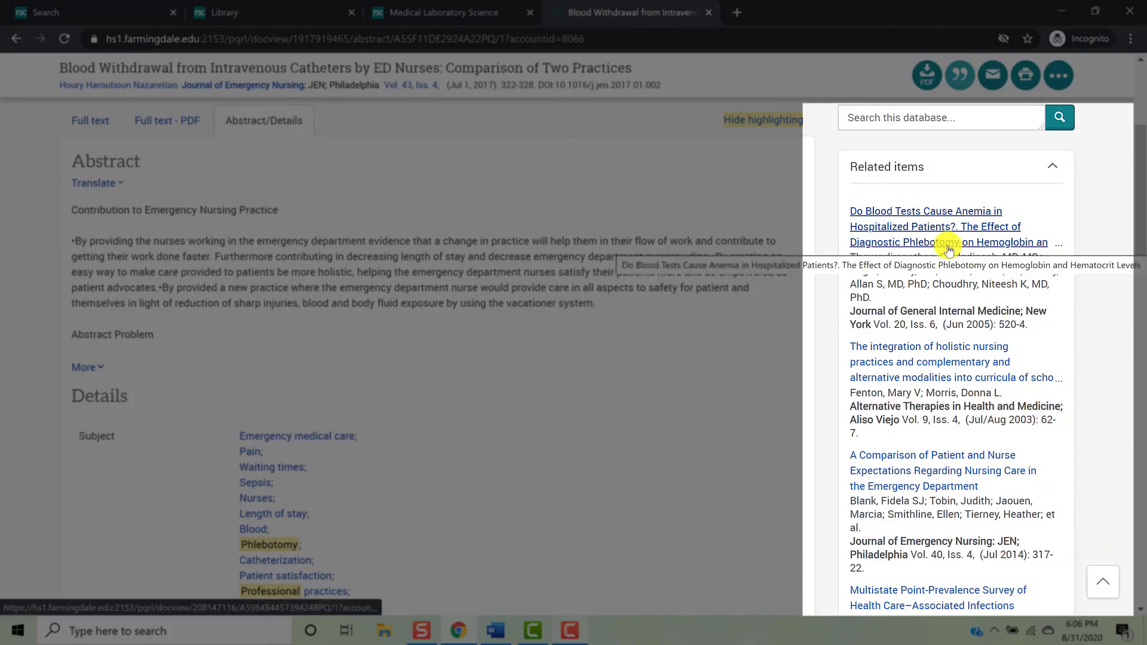
scroll(1093, 405, "down", 6)
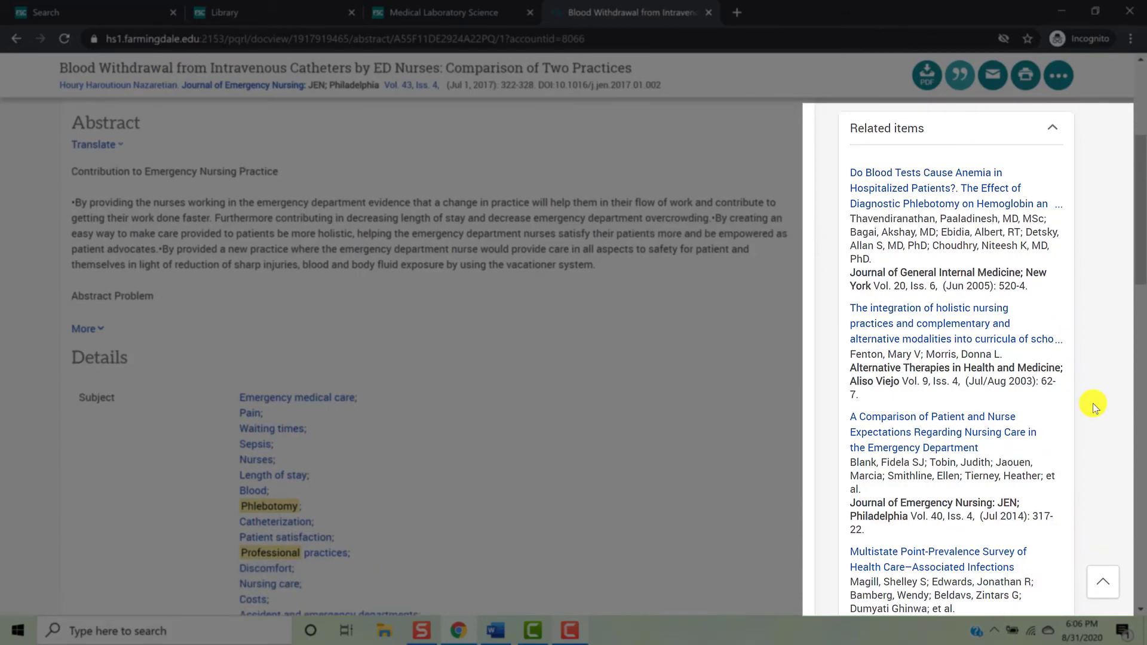
scroll(1092, 403, "down", 6)
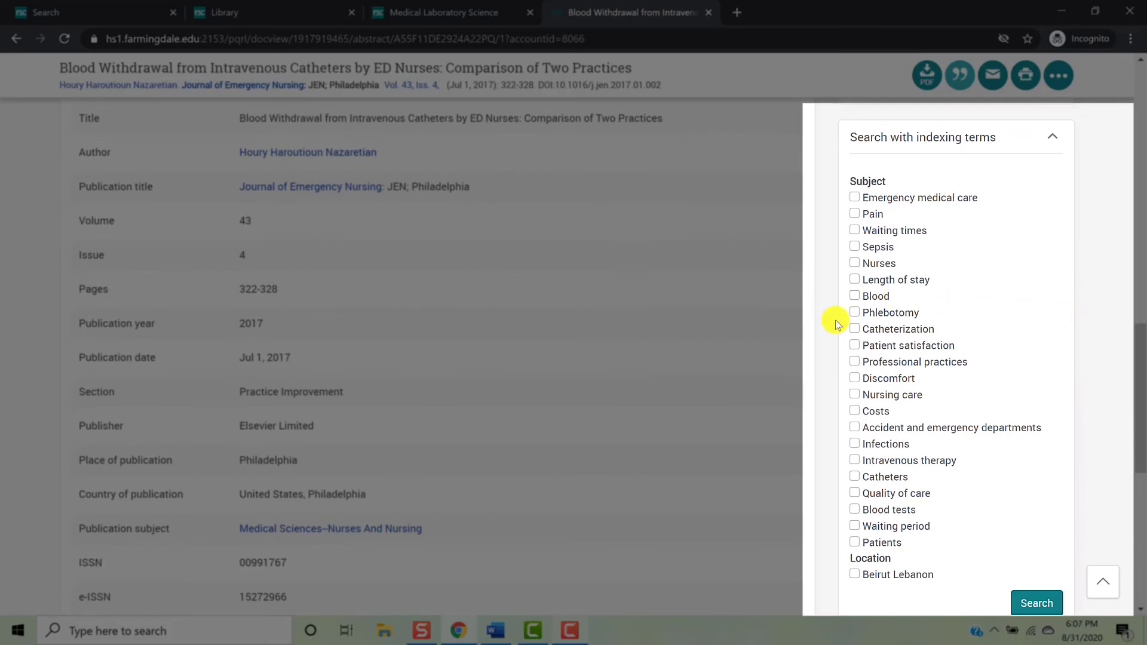
left_click(854, 312)
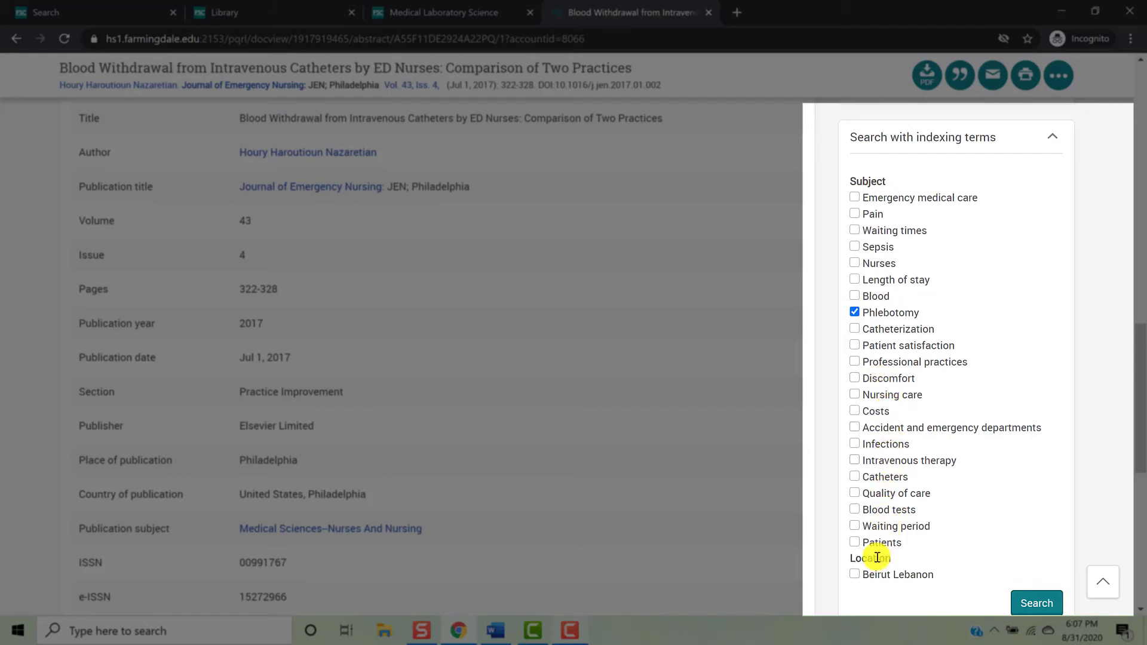
left_click(1016, 600)
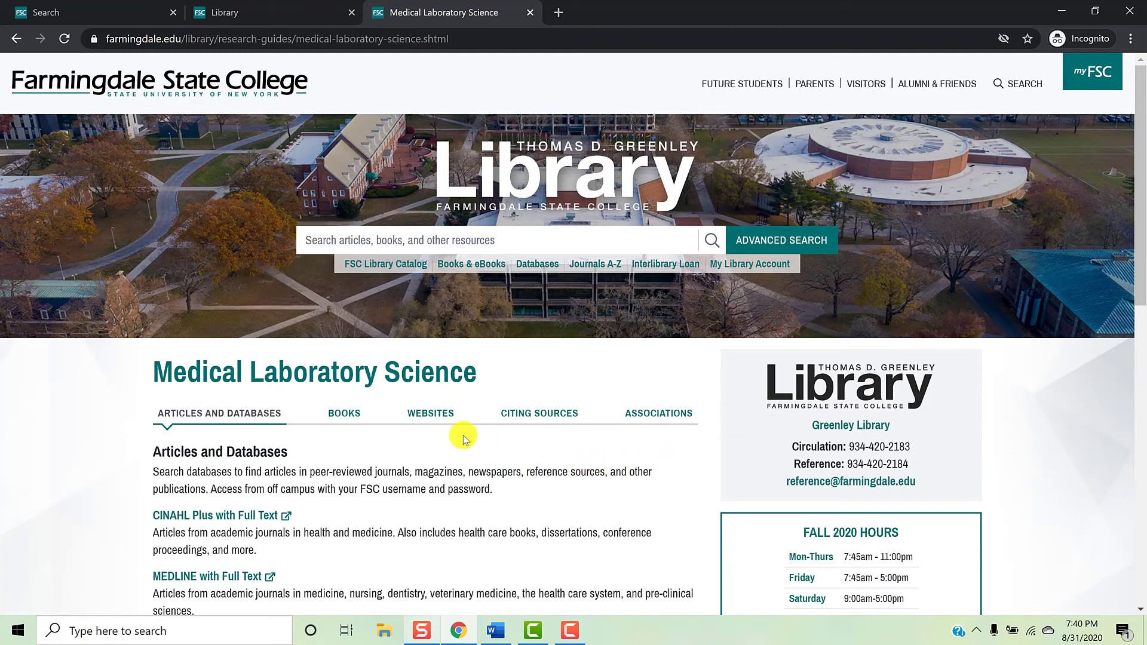
Step: Show the recommended websites in the Medical Laboratory Science guide and open PubMed Central
left_click(440, 419)
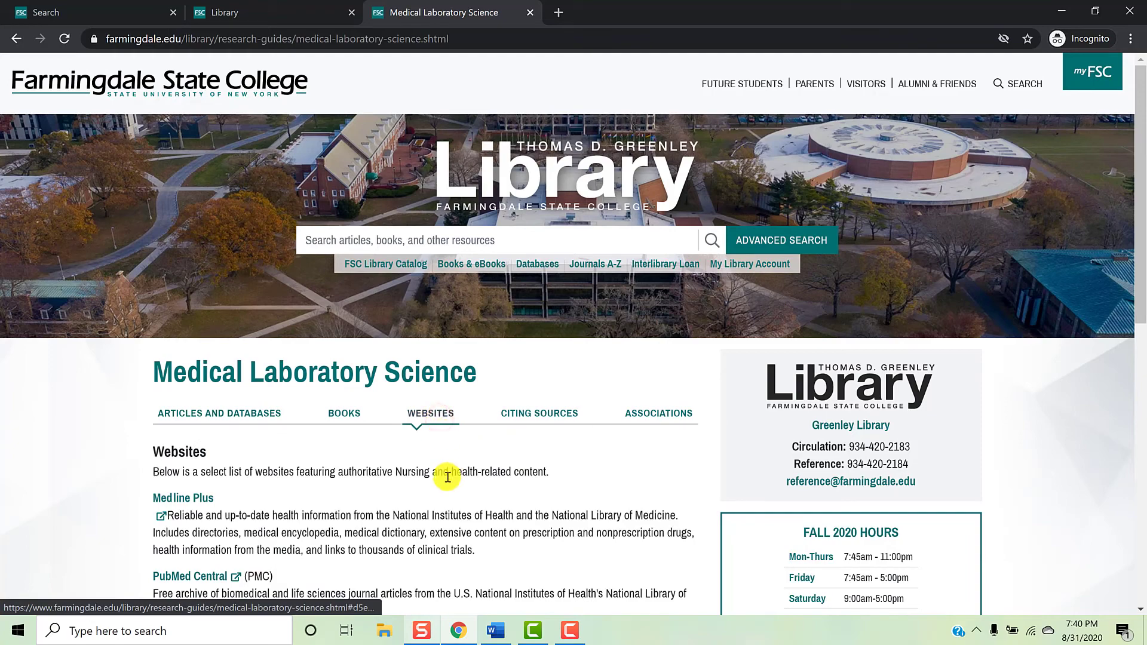
scroll(445, 476, "down", 3)
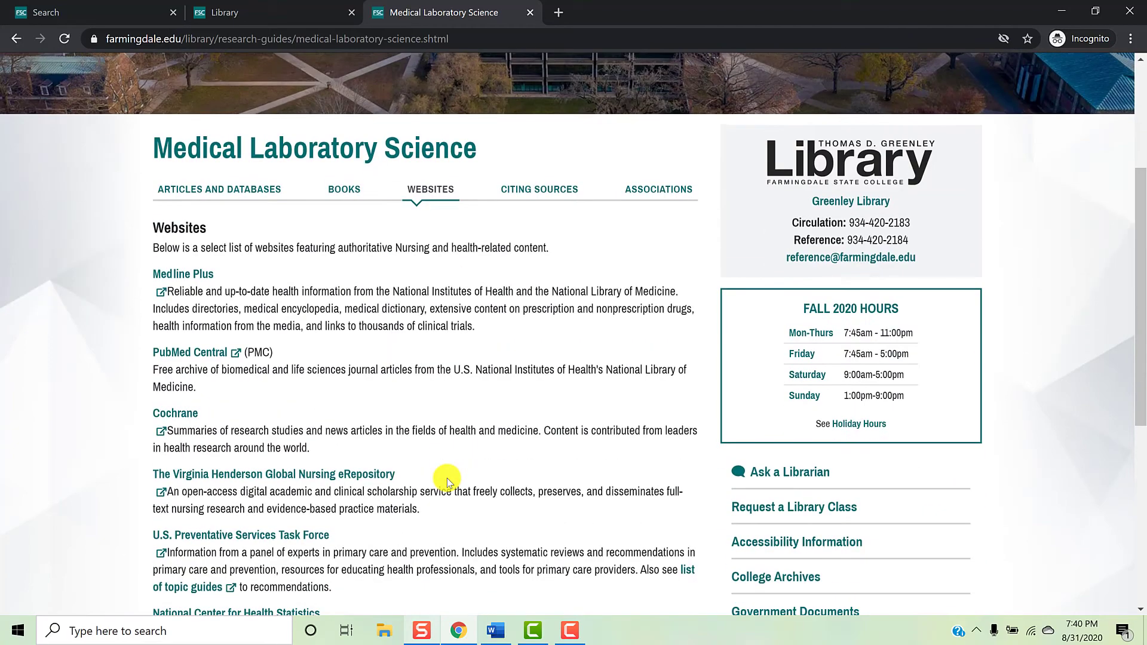
left_click(217, 361)
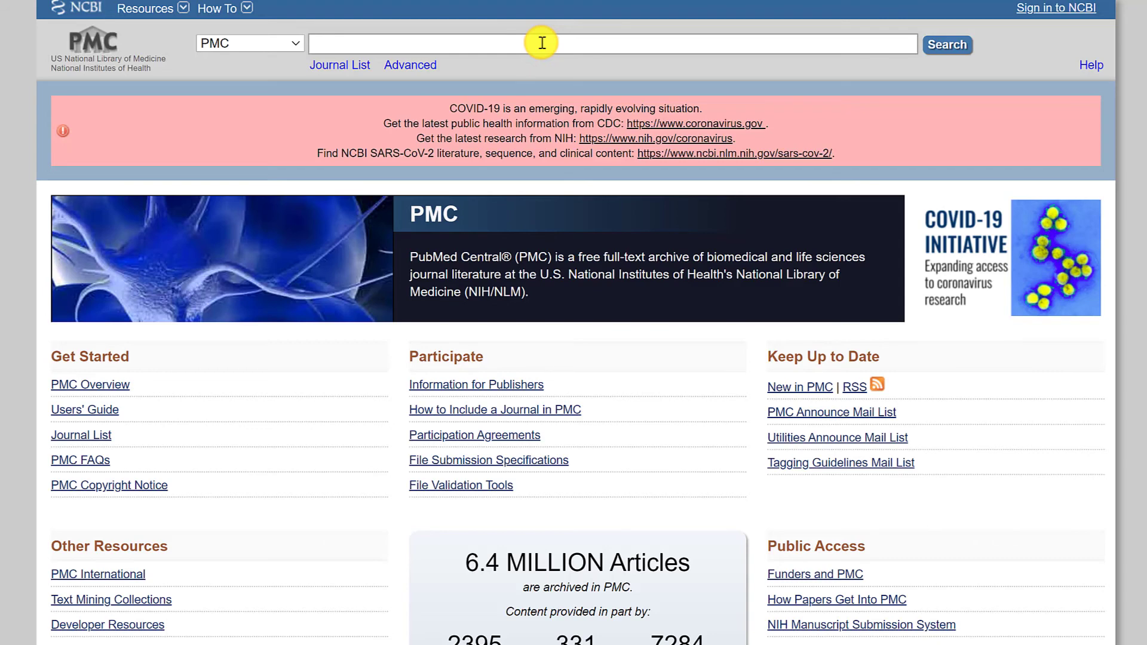
Step: Search PMC for "phlebotomy contamination education" and limit the results to publications from the last 5 years
type("h")
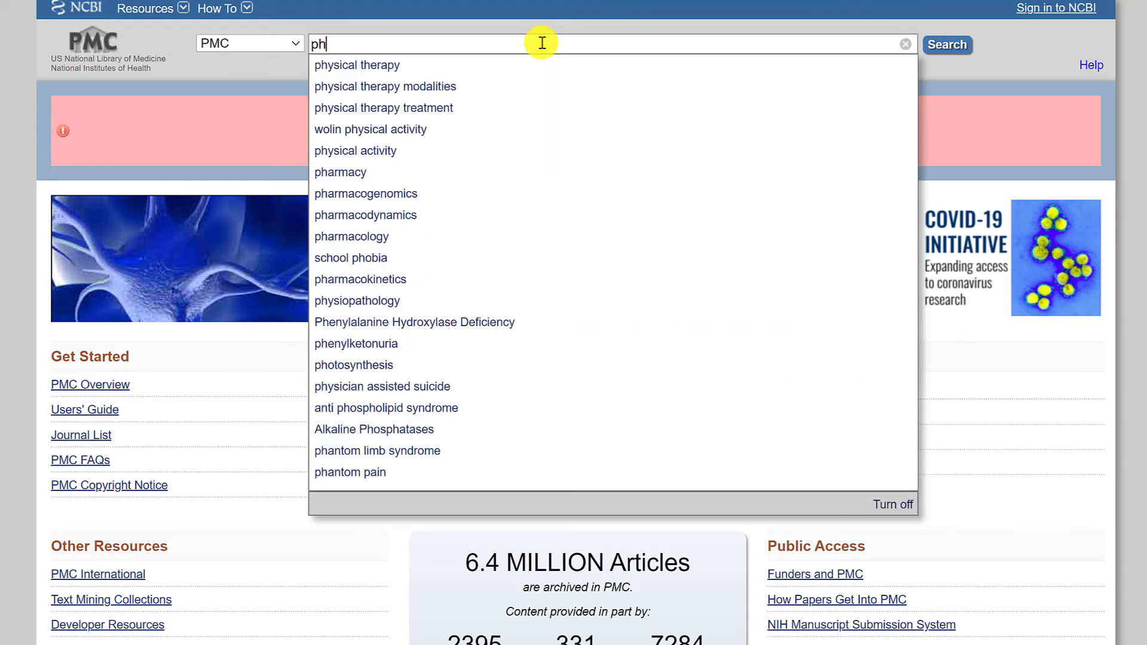
type("lebotomy ")
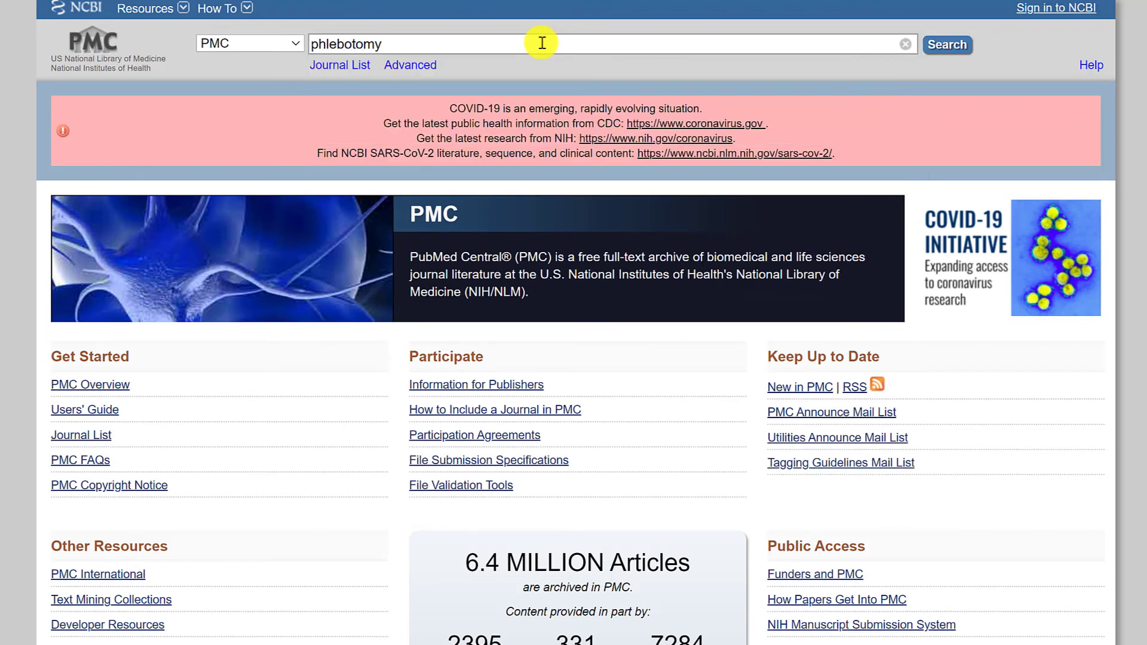
type("contamination education")
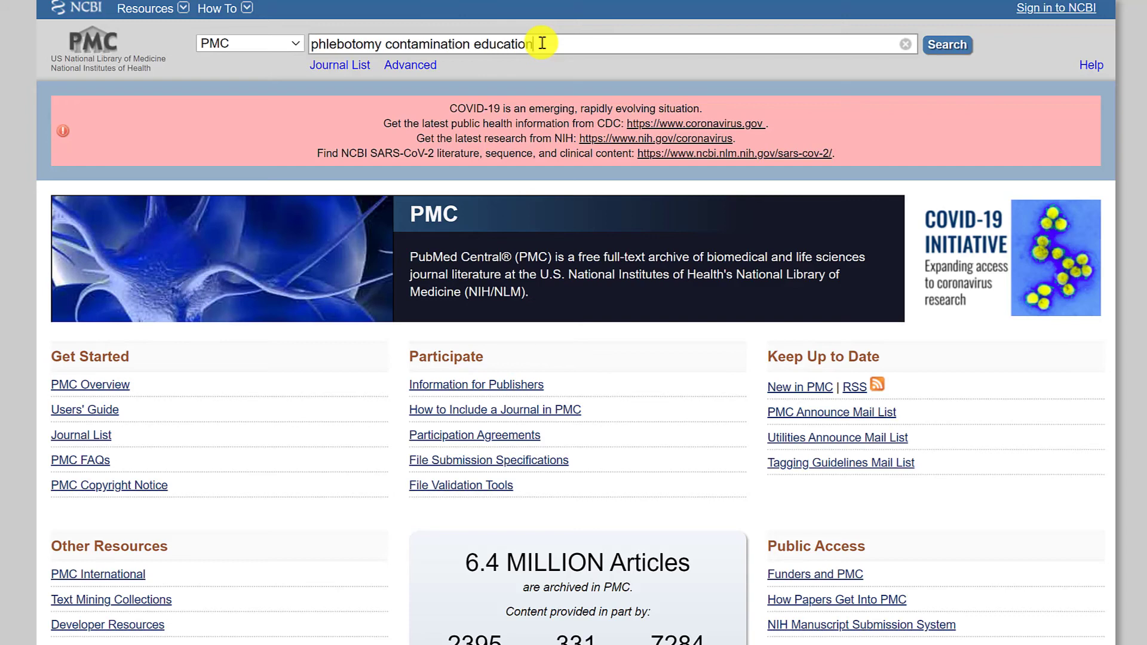
left_click(952, 50)
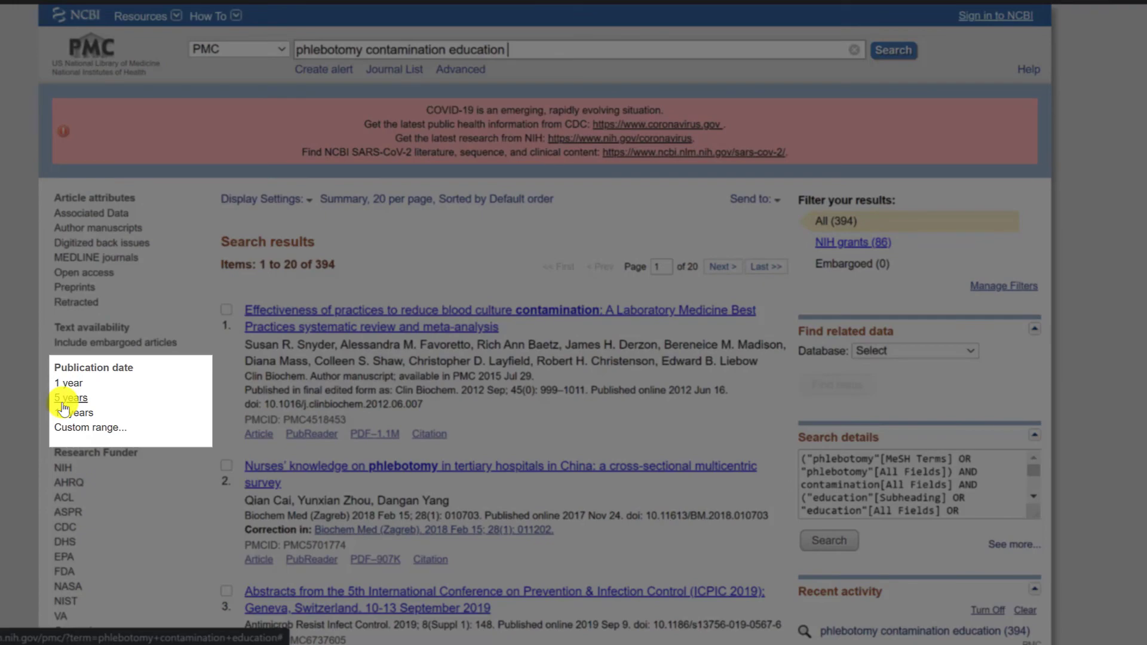
left_click(63, 403)
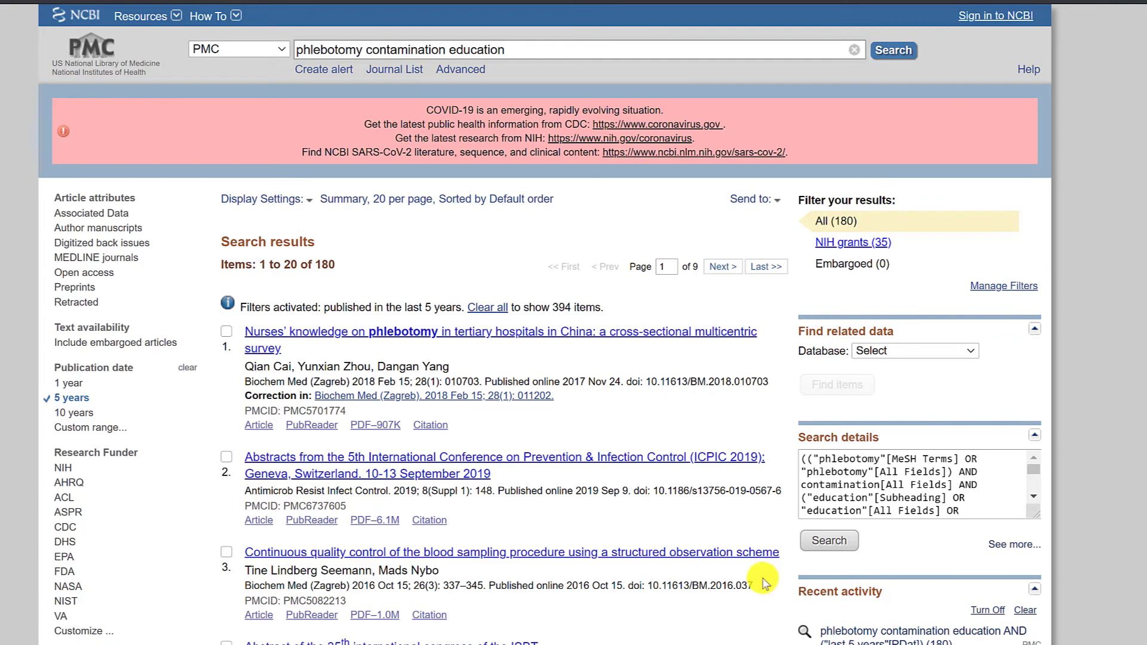
Step: Open the article "Continuous quality control of the blood sampling procedure using a structured observation scheme" and display its formatted citations
left_click(758, 558)
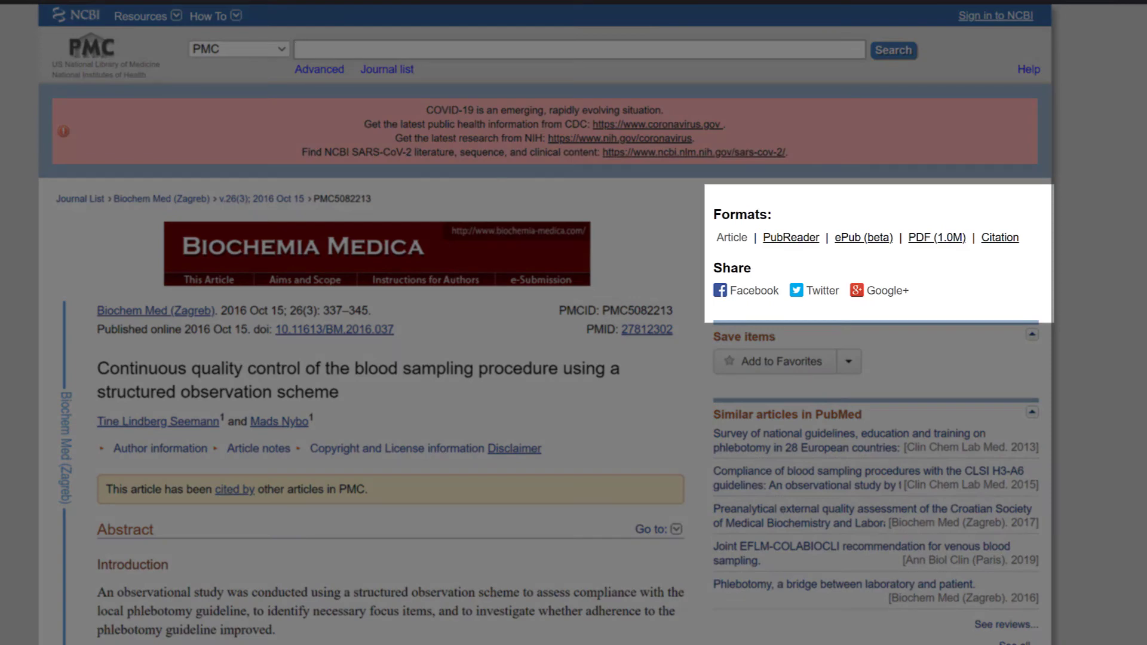
left_click(1005, 238)
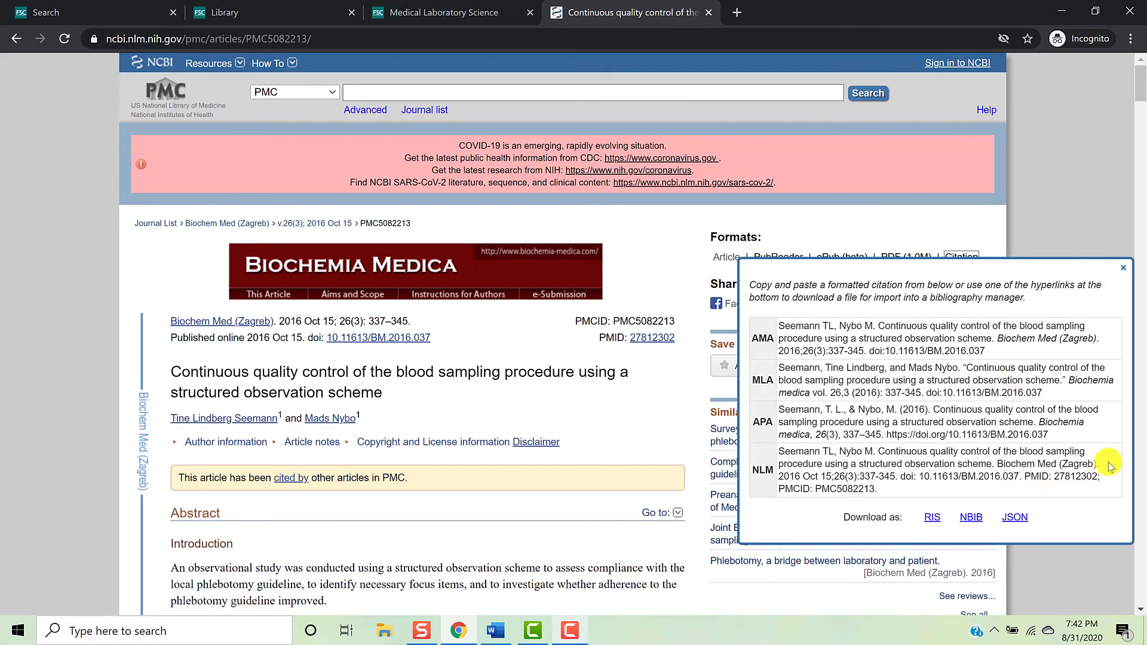
Step: Close the formatted citations, view the full list of similar articles in PubMed, and return to the article
left_click(1121, 272)
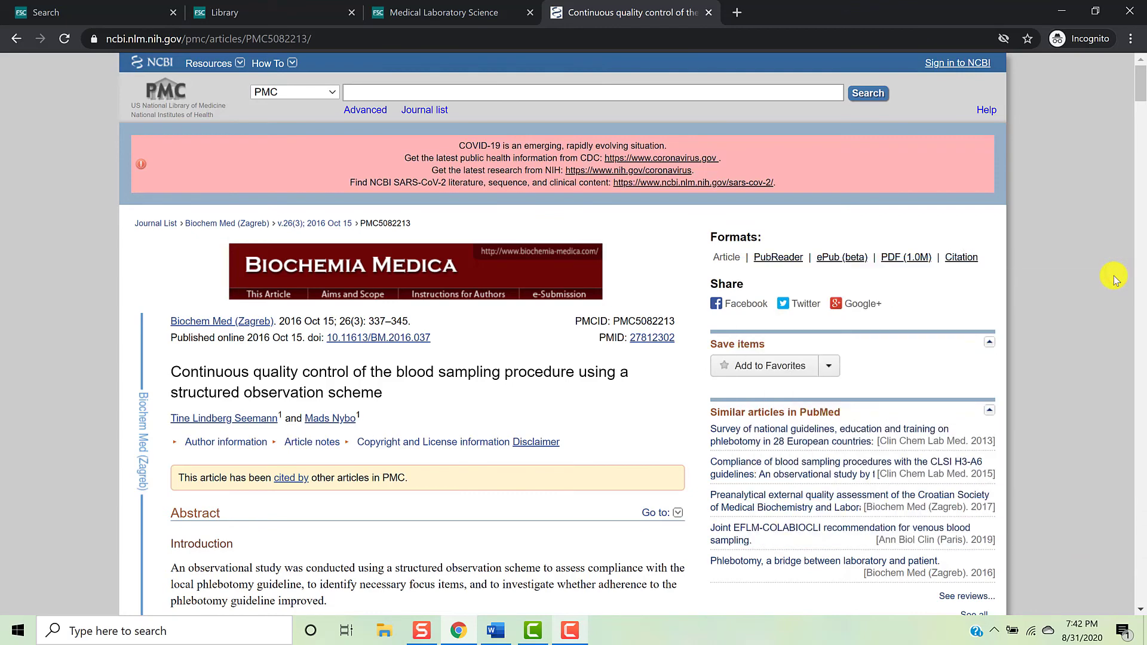
scroll(1115, 278, "down", 3)
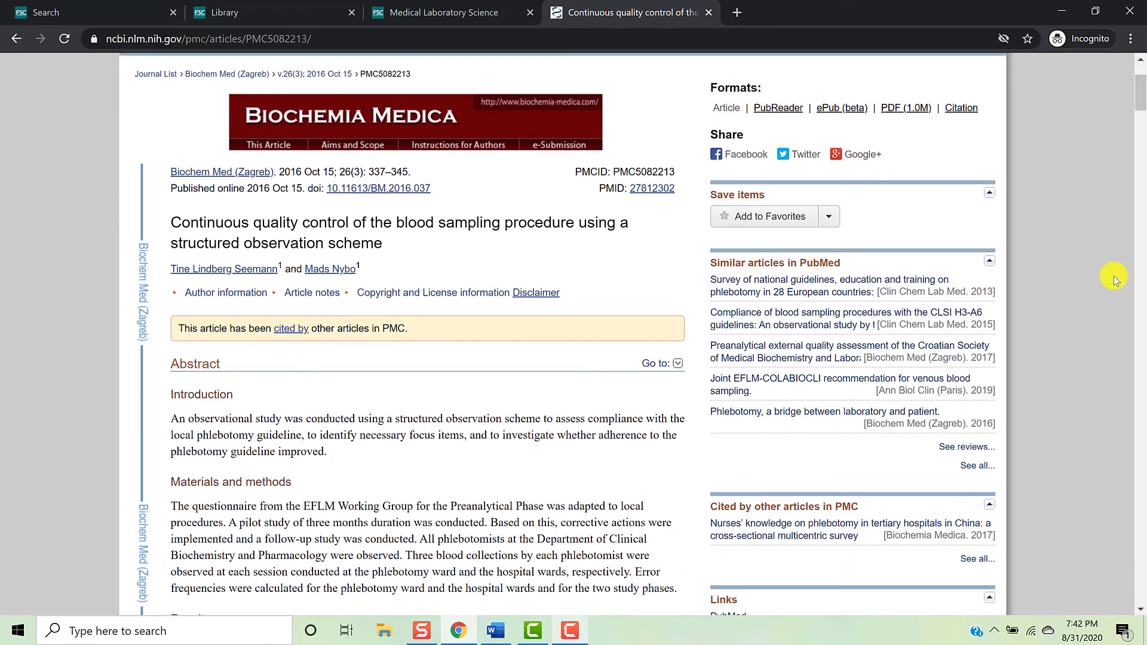
scroll(1112, 277, "down", 1)
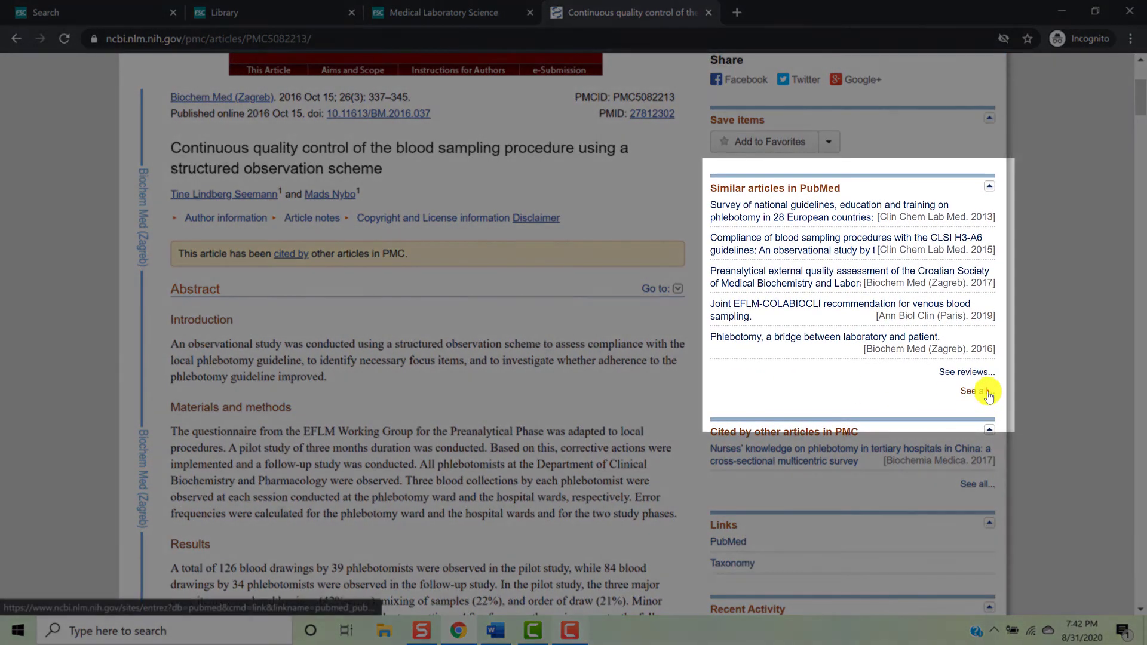
left_click(987, 392)
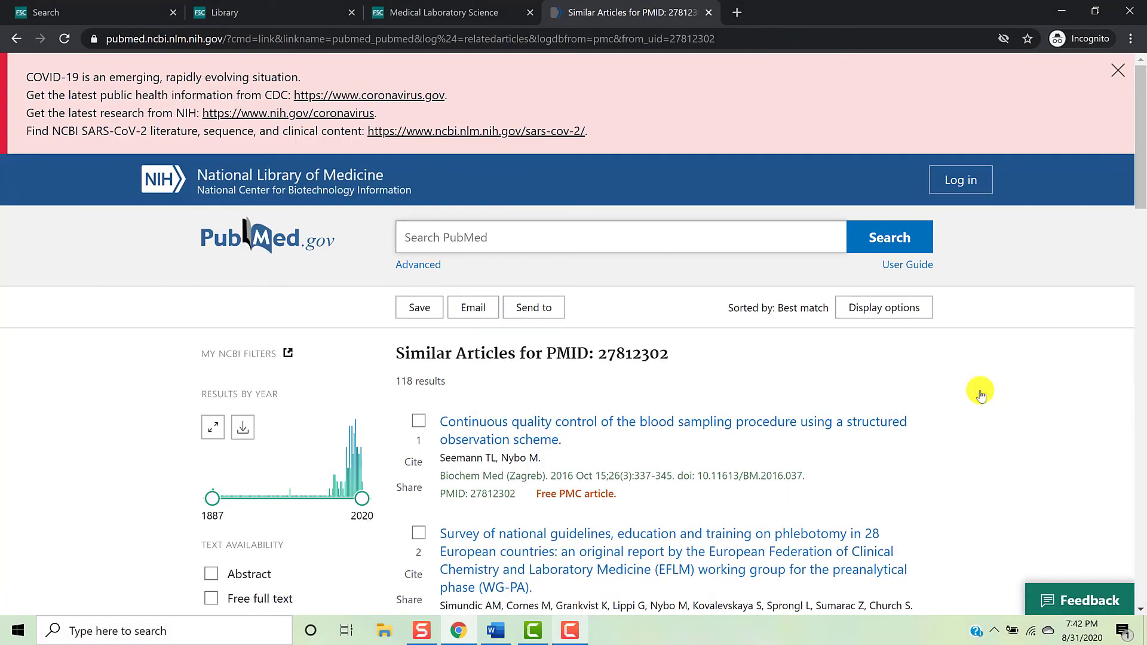
left_click(16, 38)
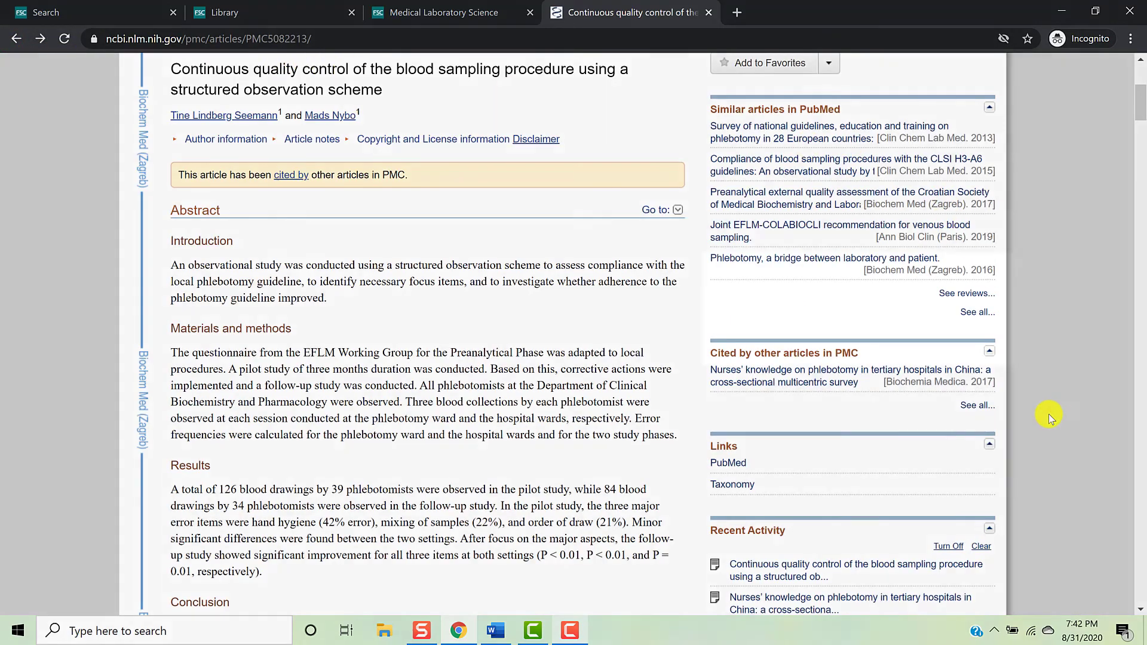
Step: Open the citing PMC article "Nurses' knowledge on phlebotomy in tertiary hospitals in China: a cross-sectional multicentric survey" and go back
scroll(1048, 414, "down", 1)
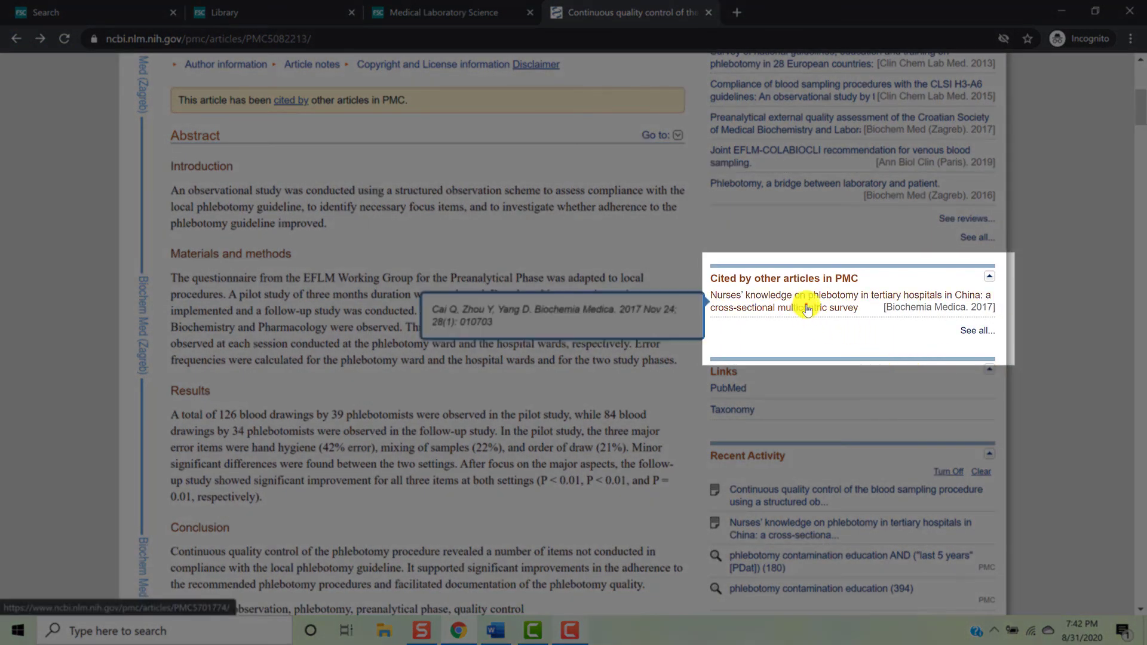
left_click(807, 308)
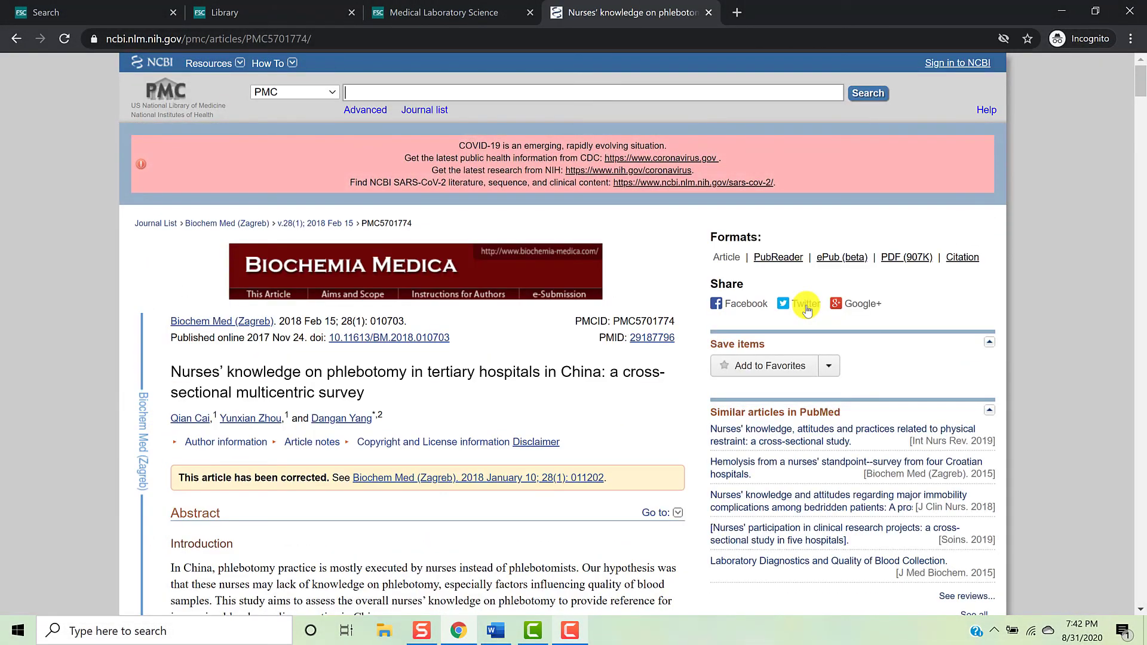
left_click(8, 40)
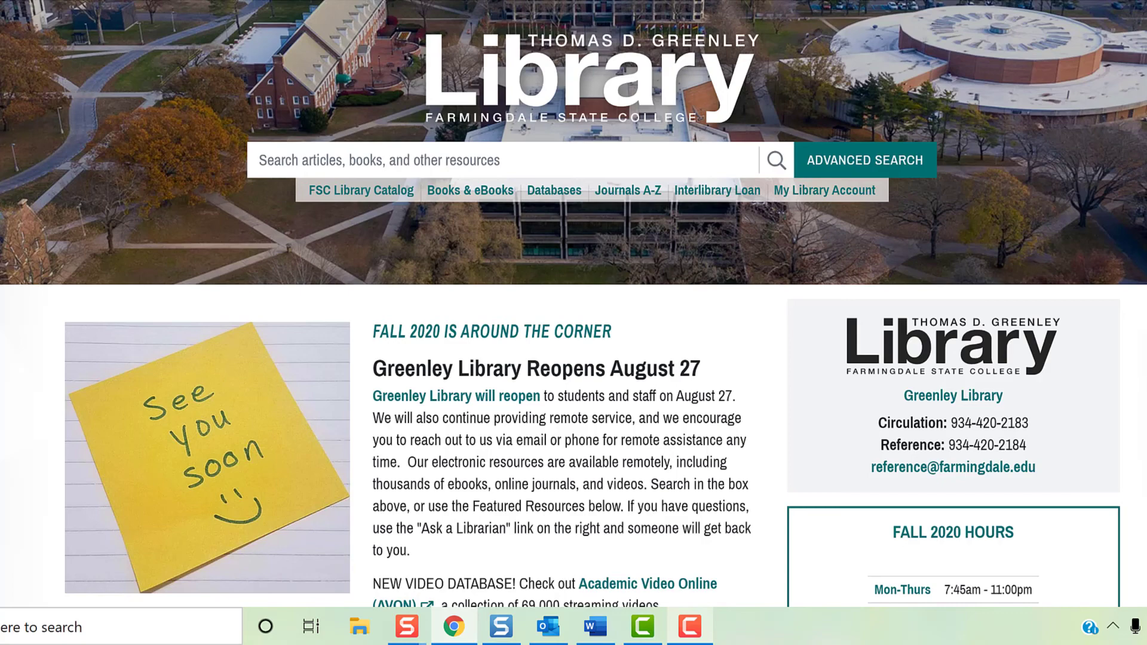
Step: Open the Ask a Librarian form from the Greenley Library home page and look through its question fields
scroll(573, 303, "down", 5)
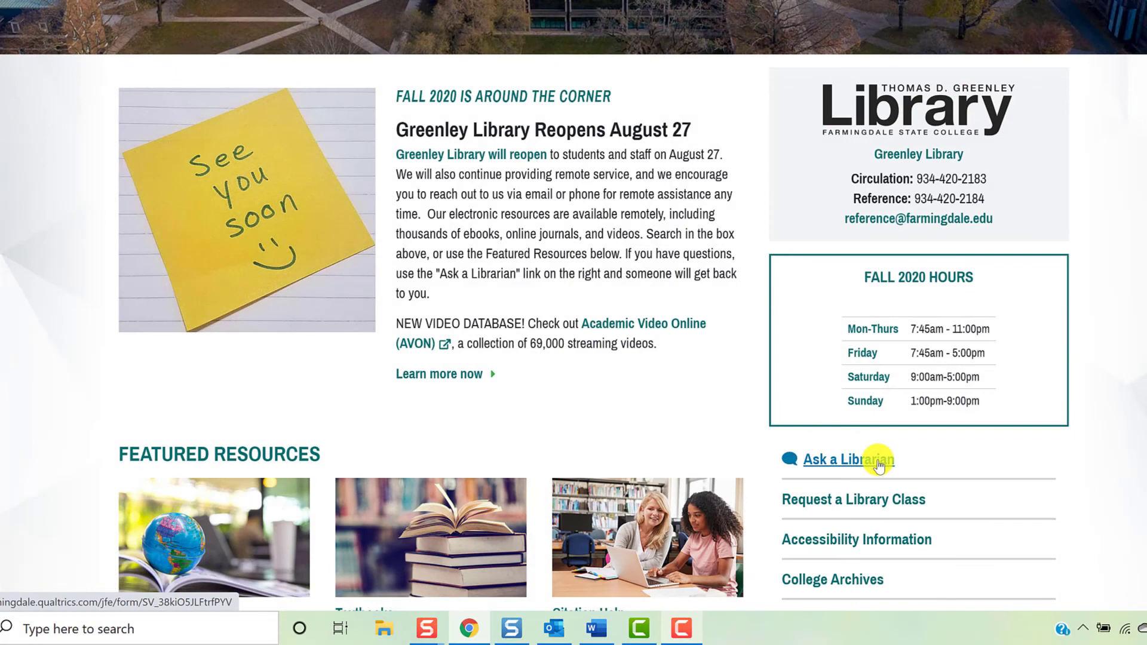
left_click(878, 465)
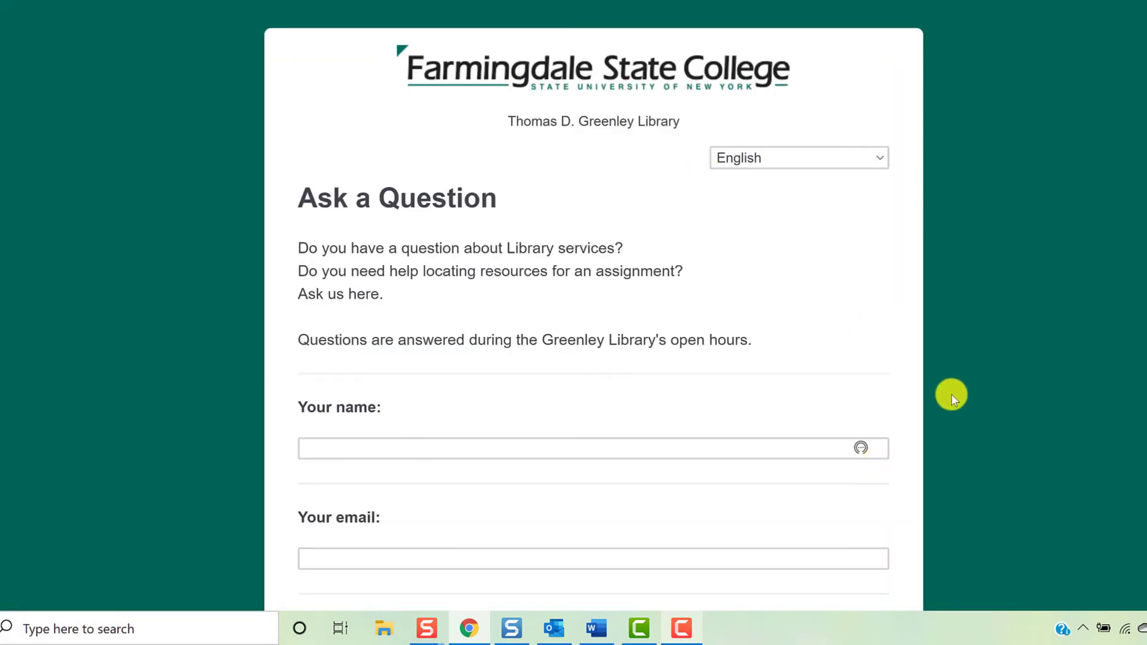
scroll(951, 395, "down", 8)
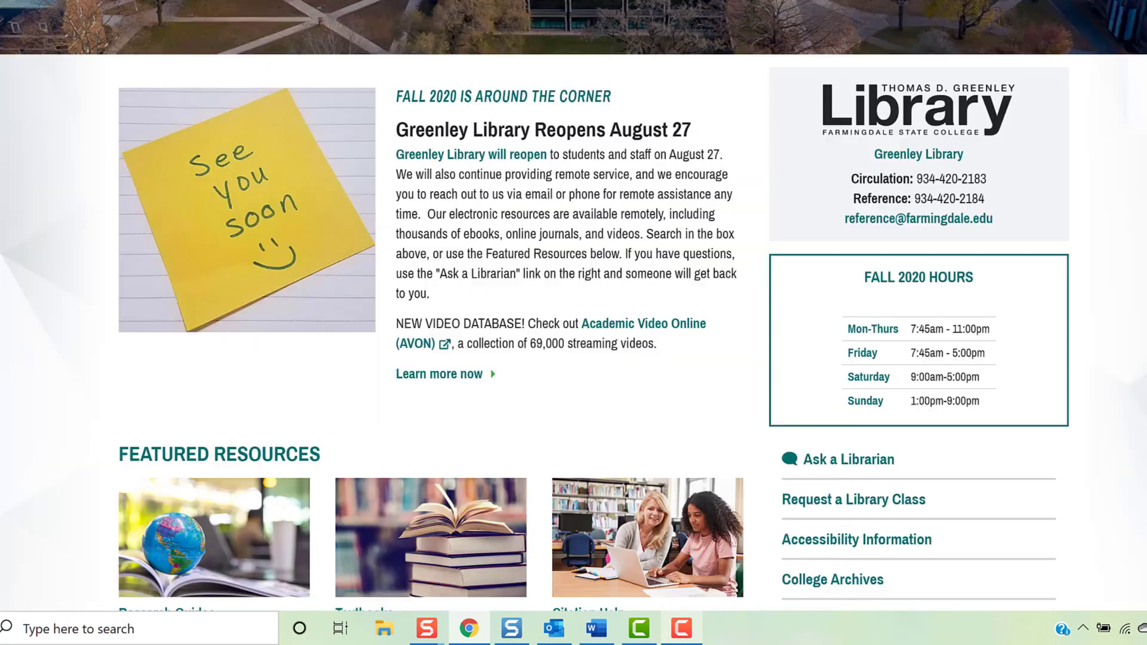
Step: Open the Library Help Videos collection from the featured resources on the library home page
scroll(832, 328, "down", 1)
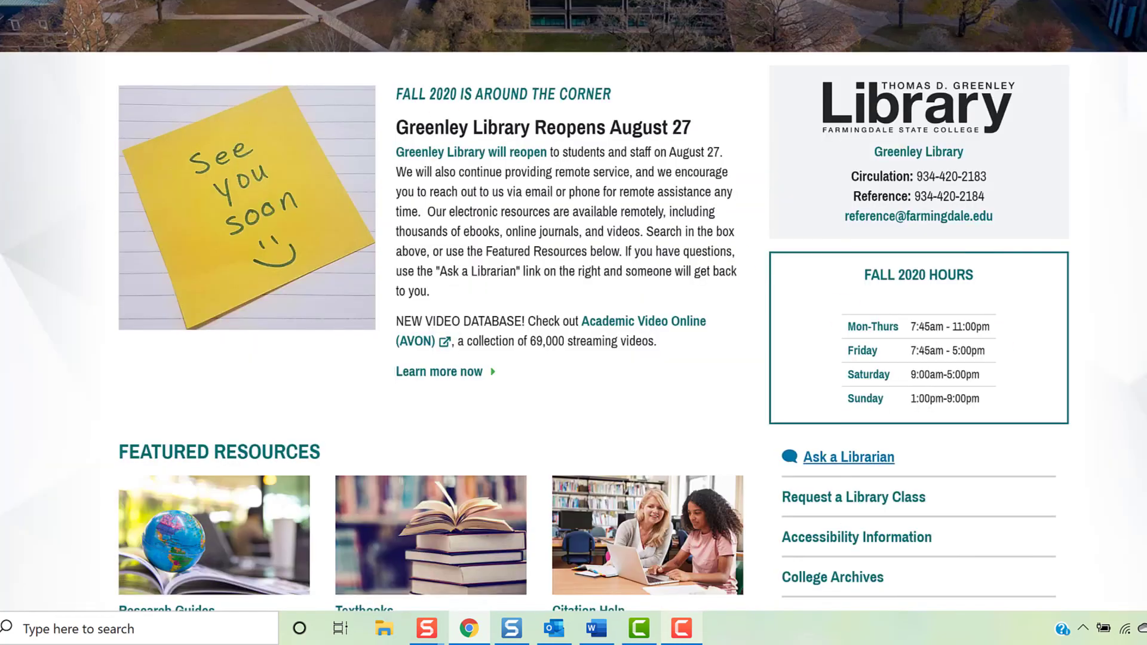
scroll(574, 323, "down", 5)
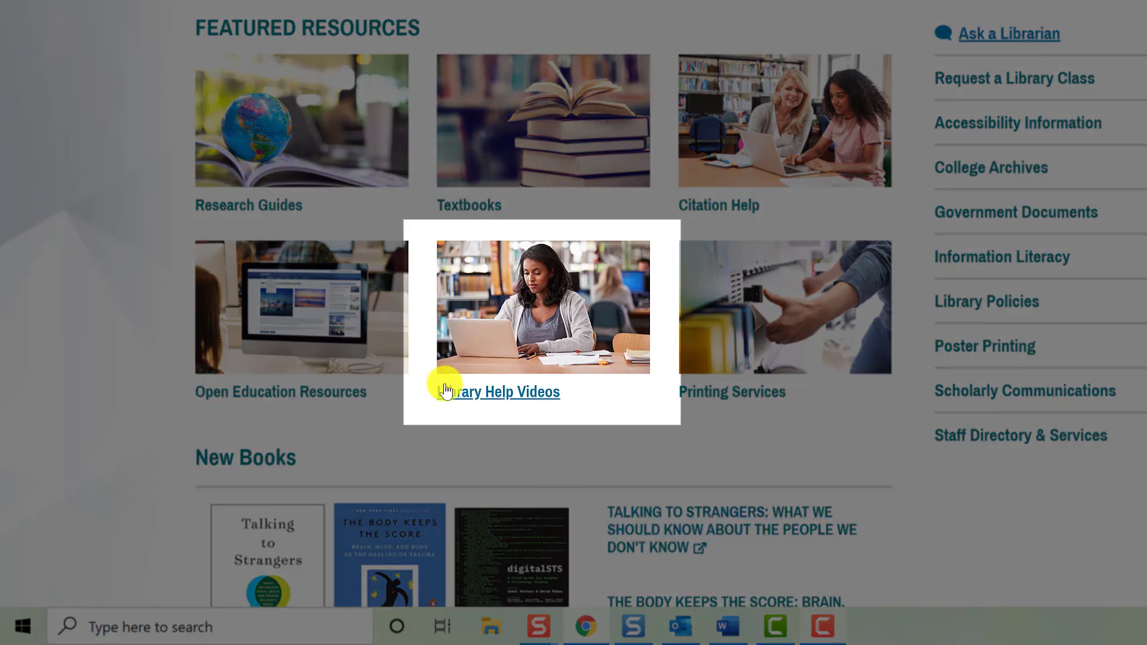
left_click(464, 358)
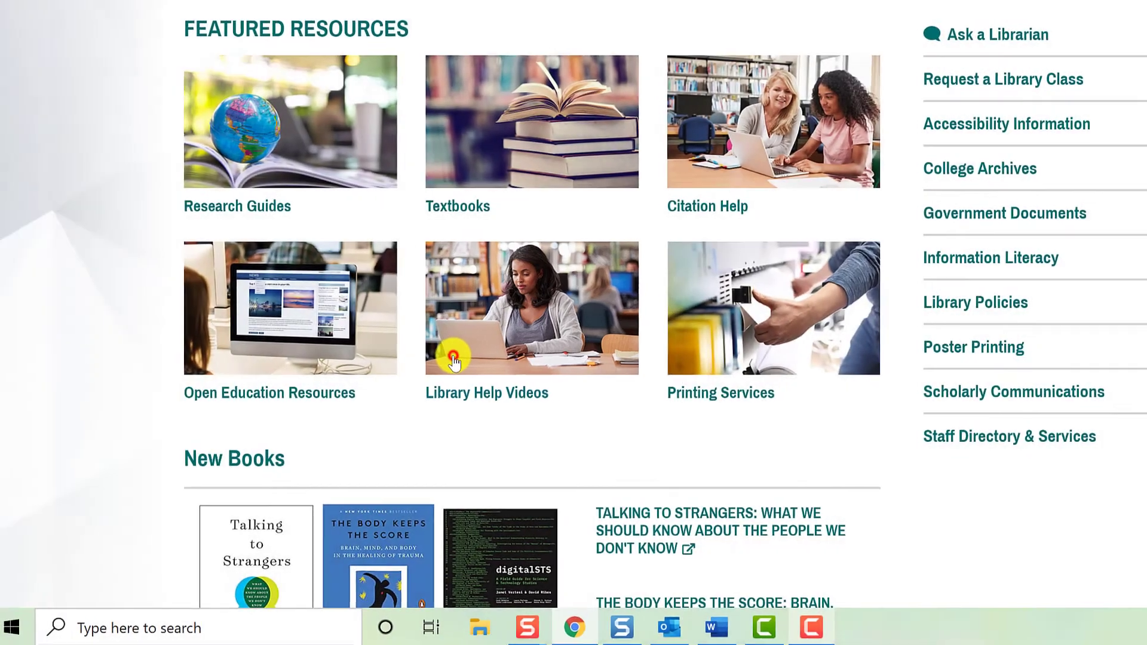
Step: Expand the Getting started with research, MLA Citation Style and APA Citation Style sections of the research videos
scroll(322, 366, "down", 2)
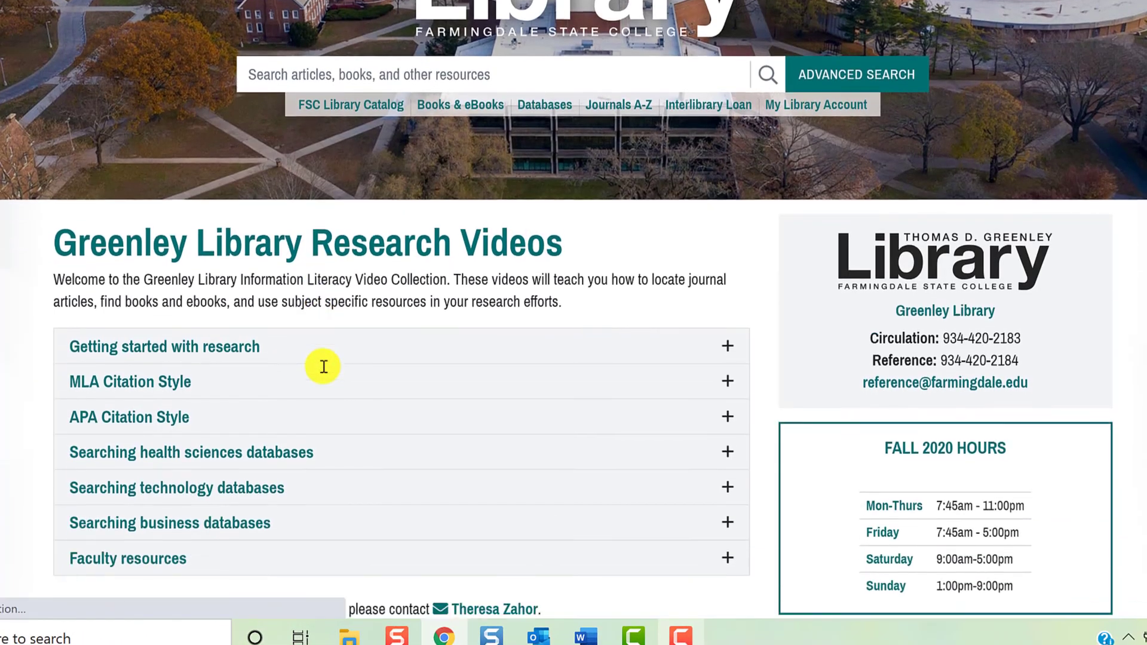
scroll(322, 366, "down", 5)
left_click(731, 65)
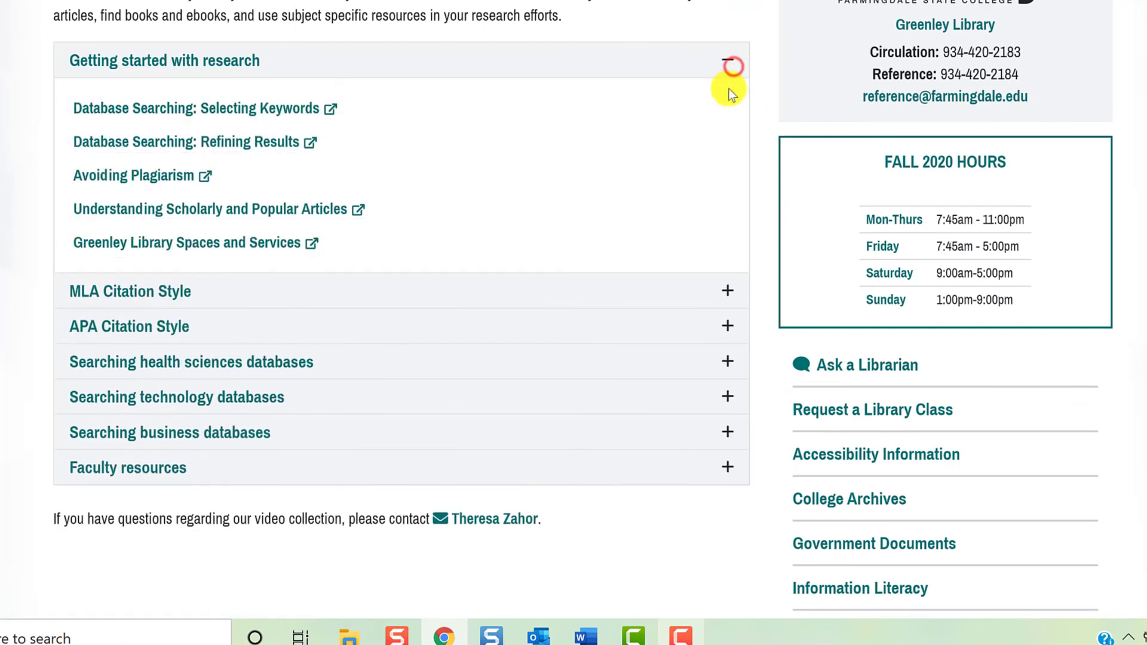
scroll(729, 91, "down", 3)
left_click(733, 103)
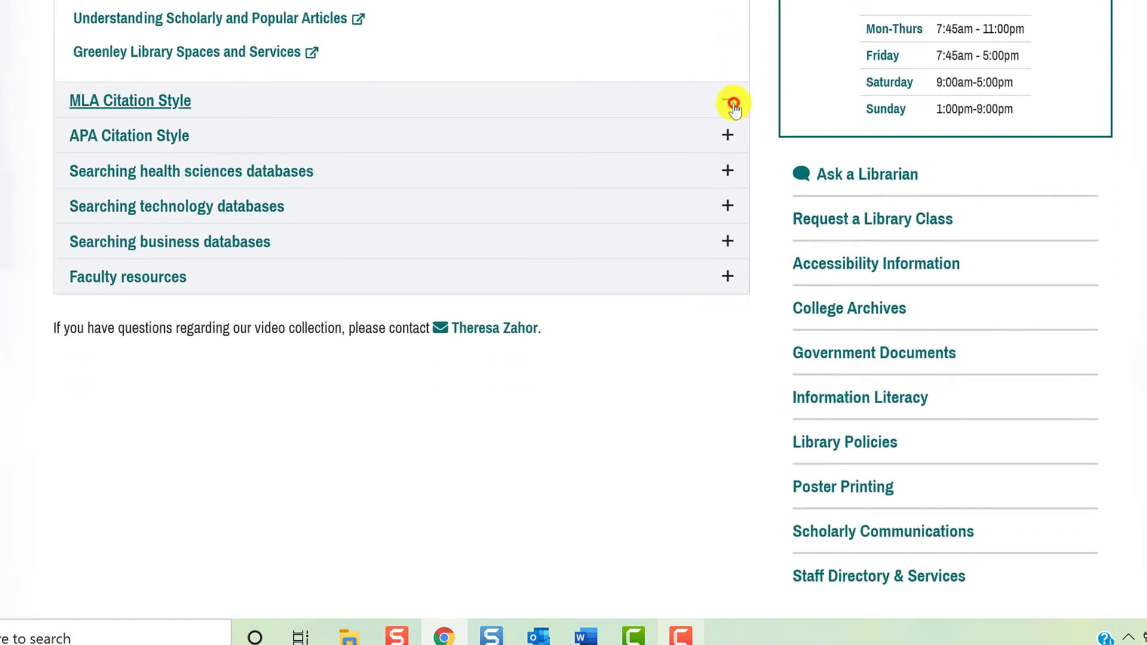
scroll(730, 123, "down", 2)
left_click(738, 173)
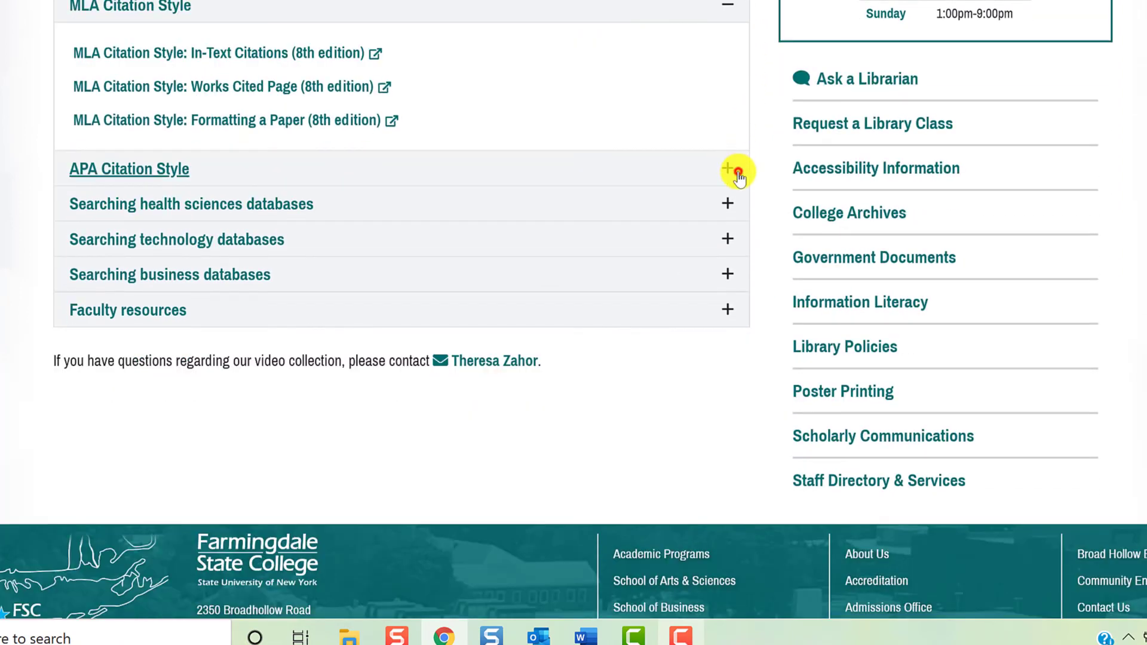
Step: Expand the video sections on searching health sciences and technology databases, and return to the library home page's main search area
scroll(737, 173, "down", 2)
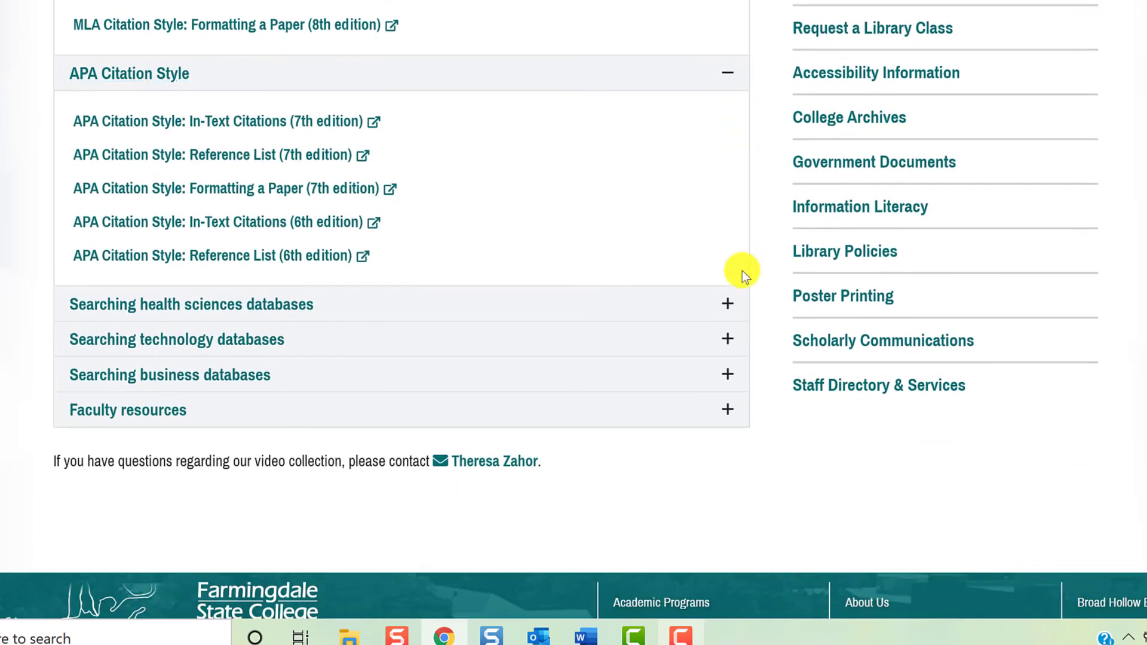
left_click(730, 296)
scroll(734, 292, "down", 2)
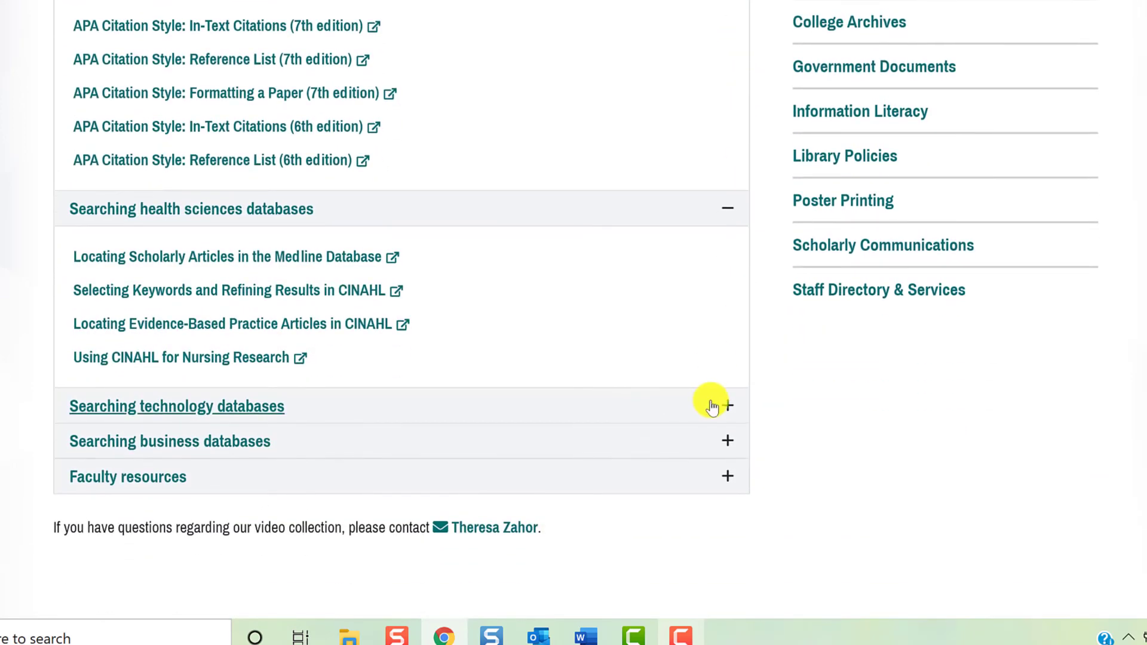
left_click(711, 407)
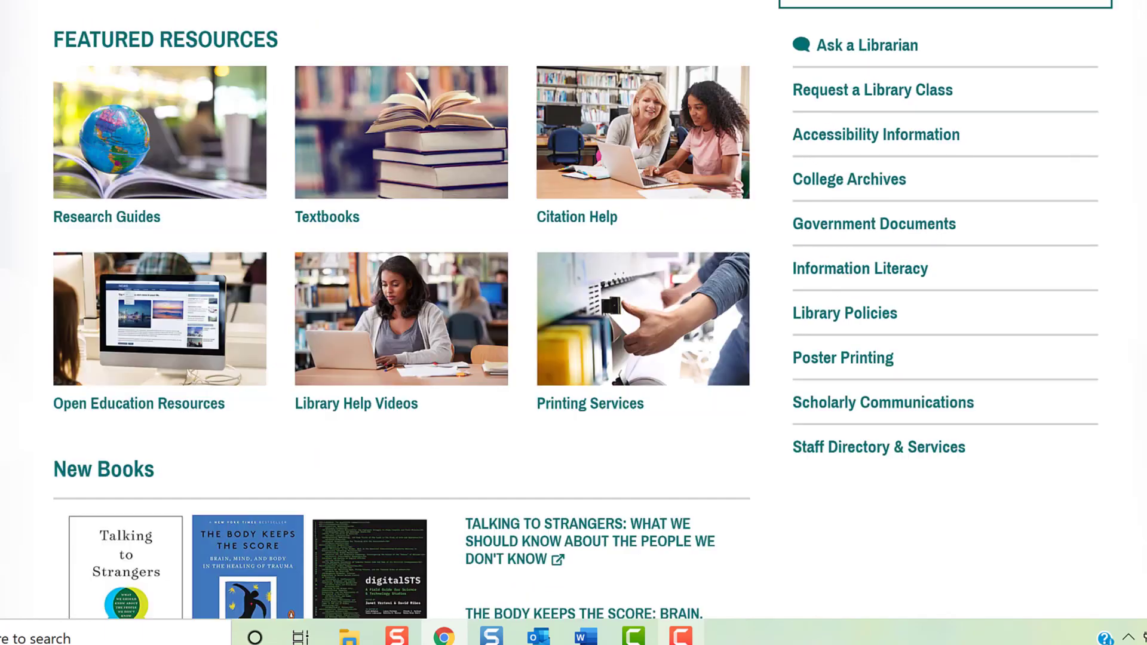
scroll(510, 124, "up", 10)
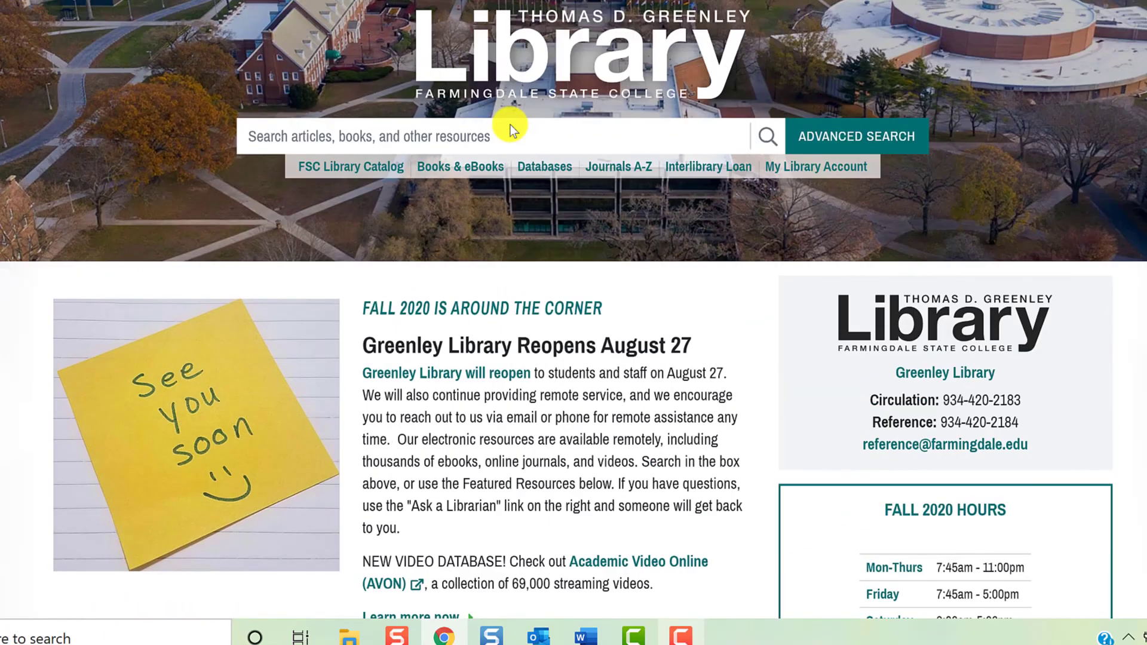